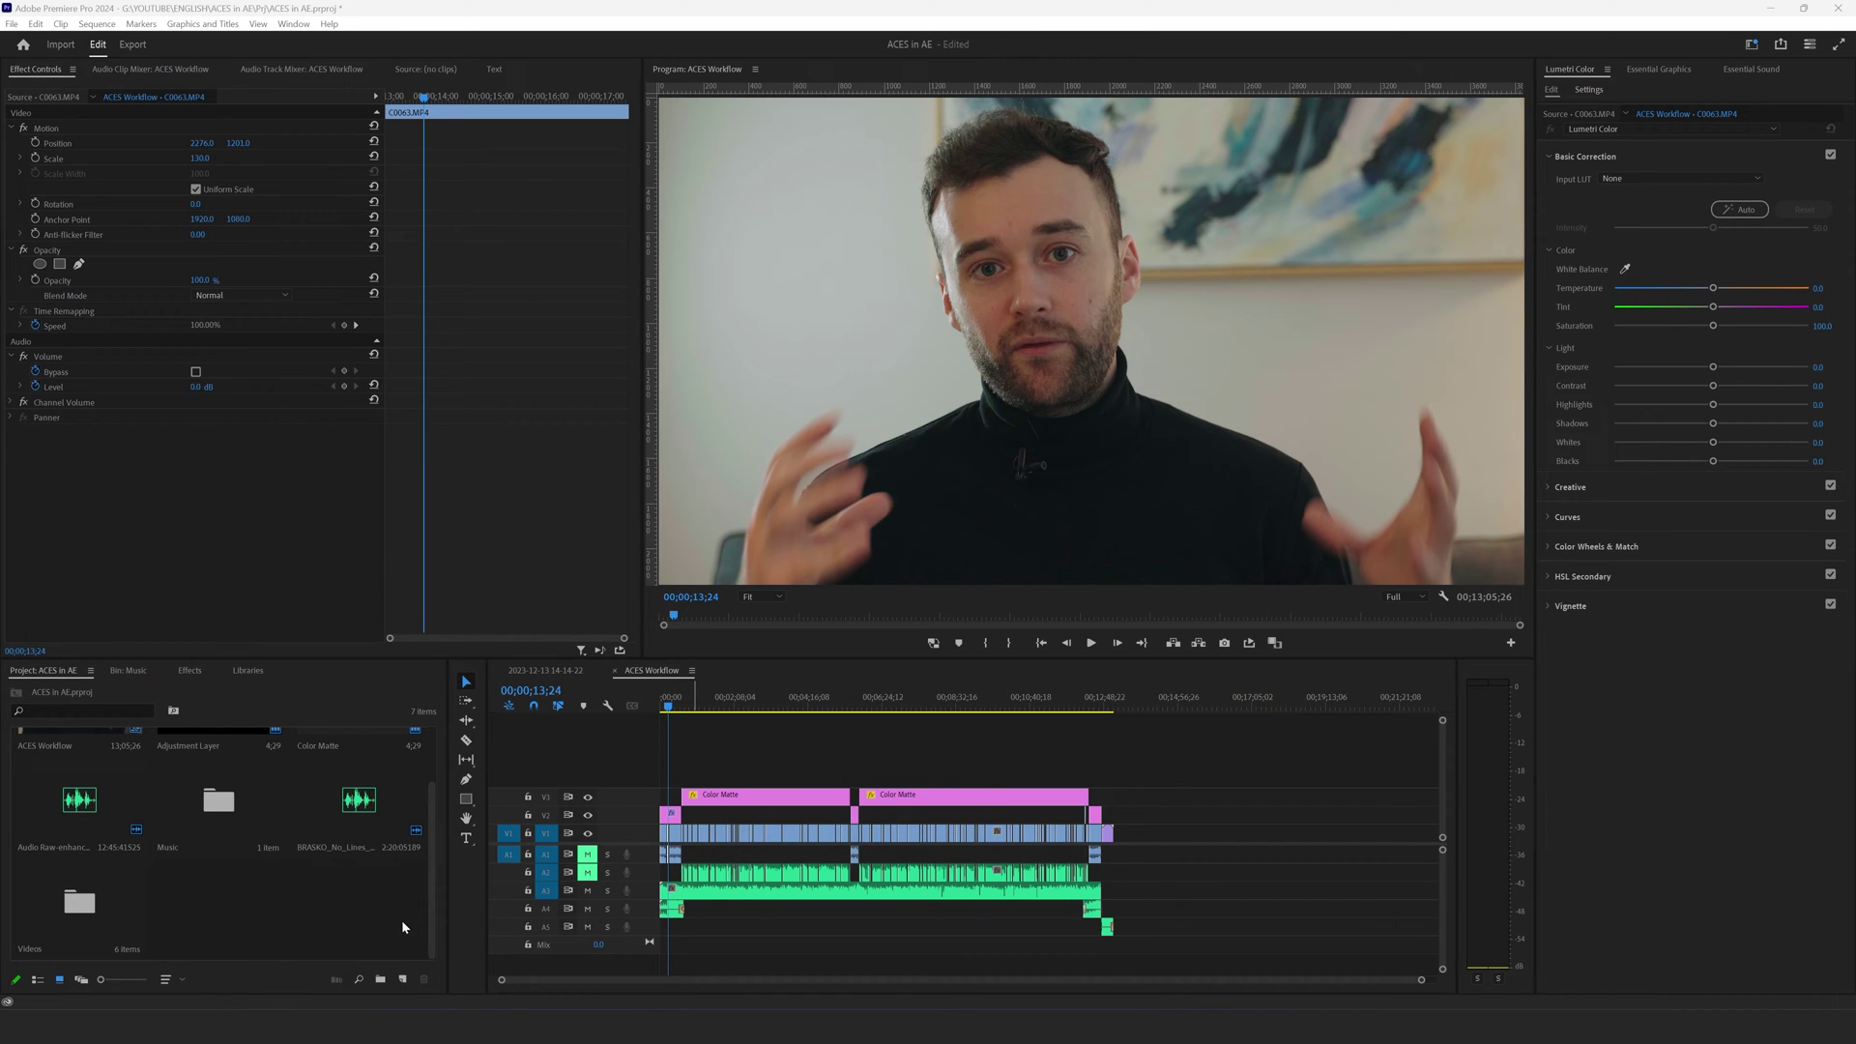
- Nest the ACES Workflow sequence in a new sequence, then select and zoom-fit the nested clip
scroll(284, 897, "up", 2)
left_click(72, 785)
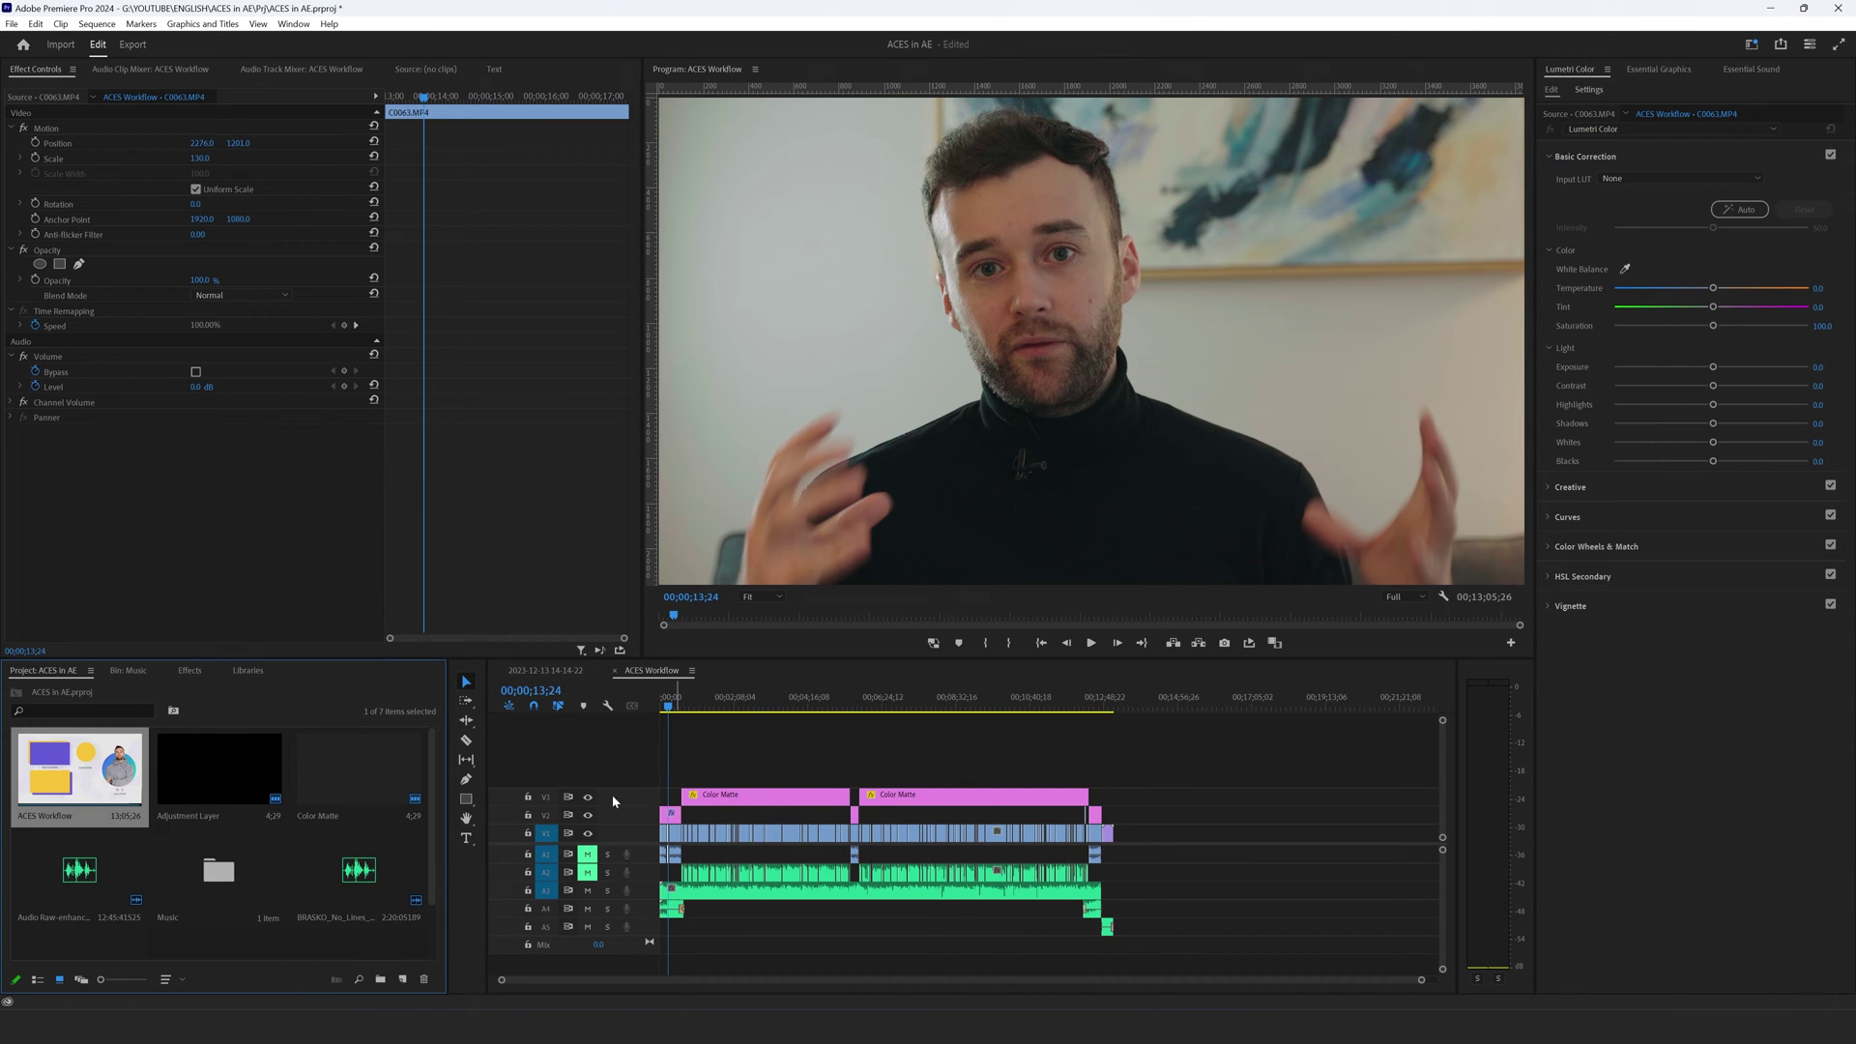
scroll(406, 981, "down", 2)
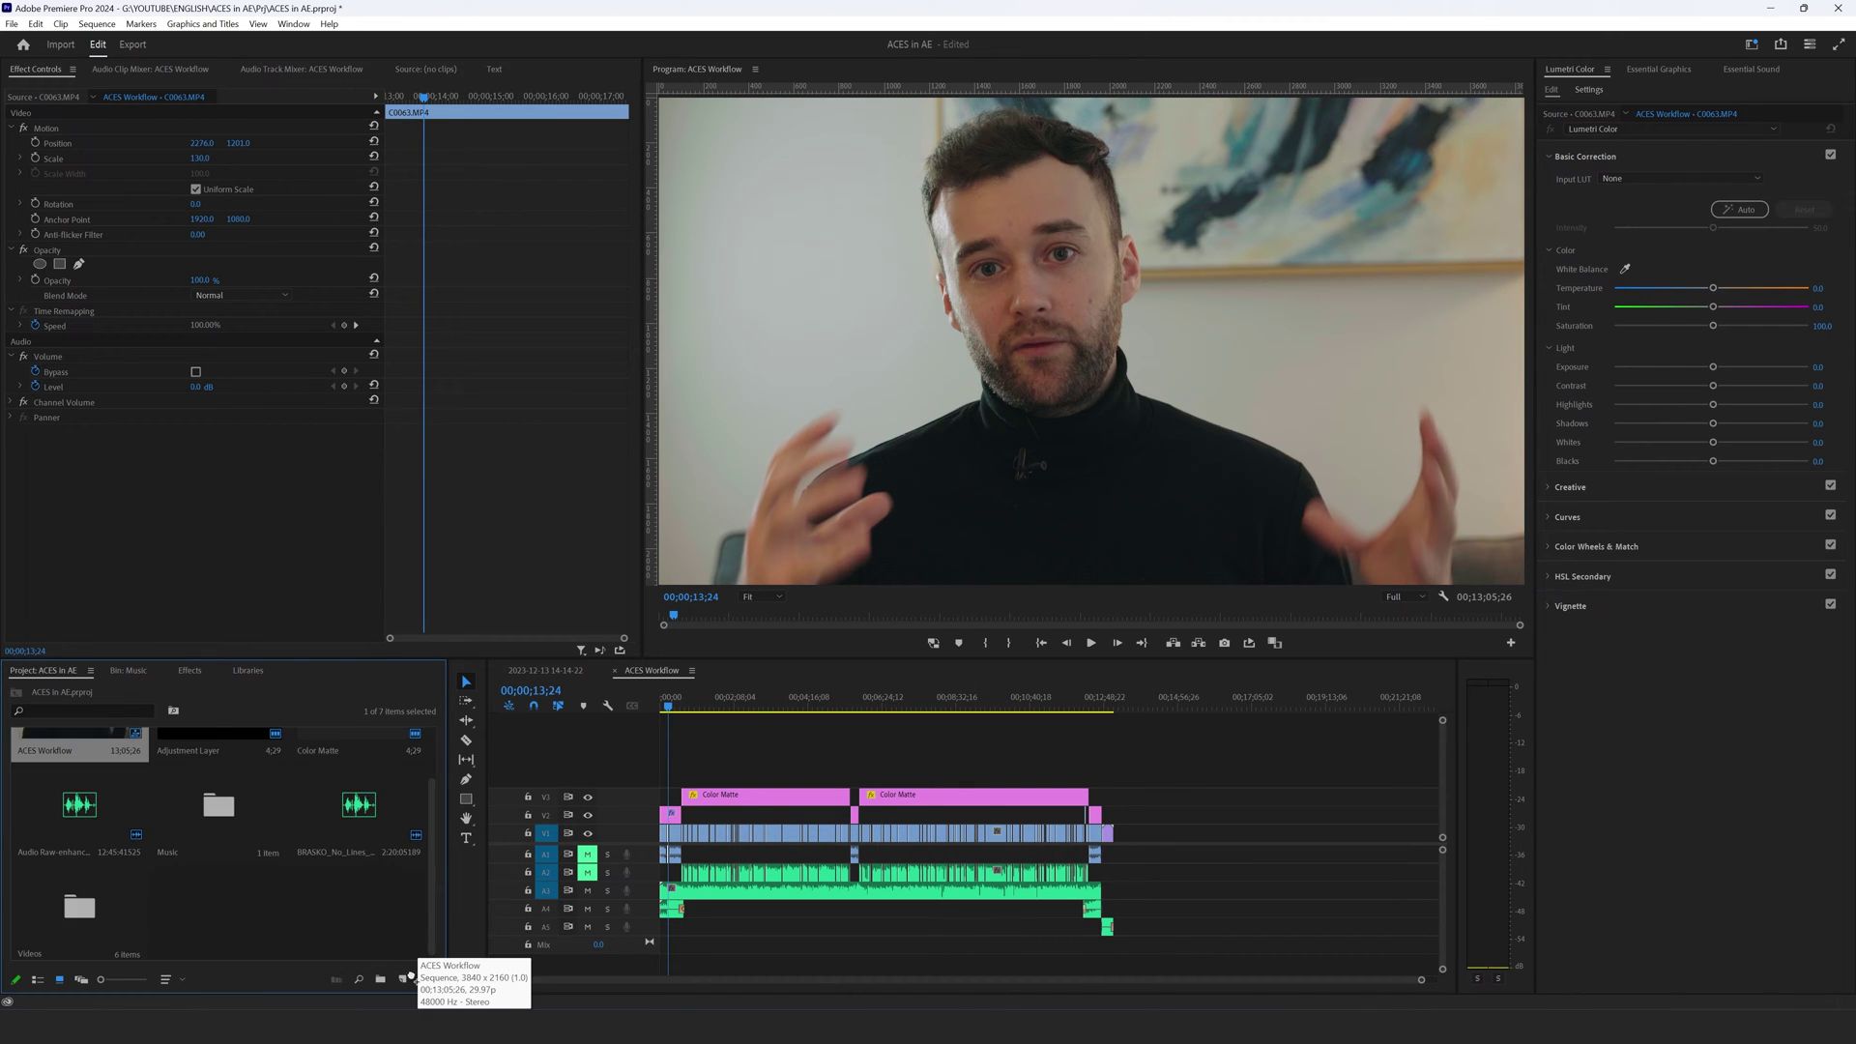
left_click_drag(405, 986, 404, 982)
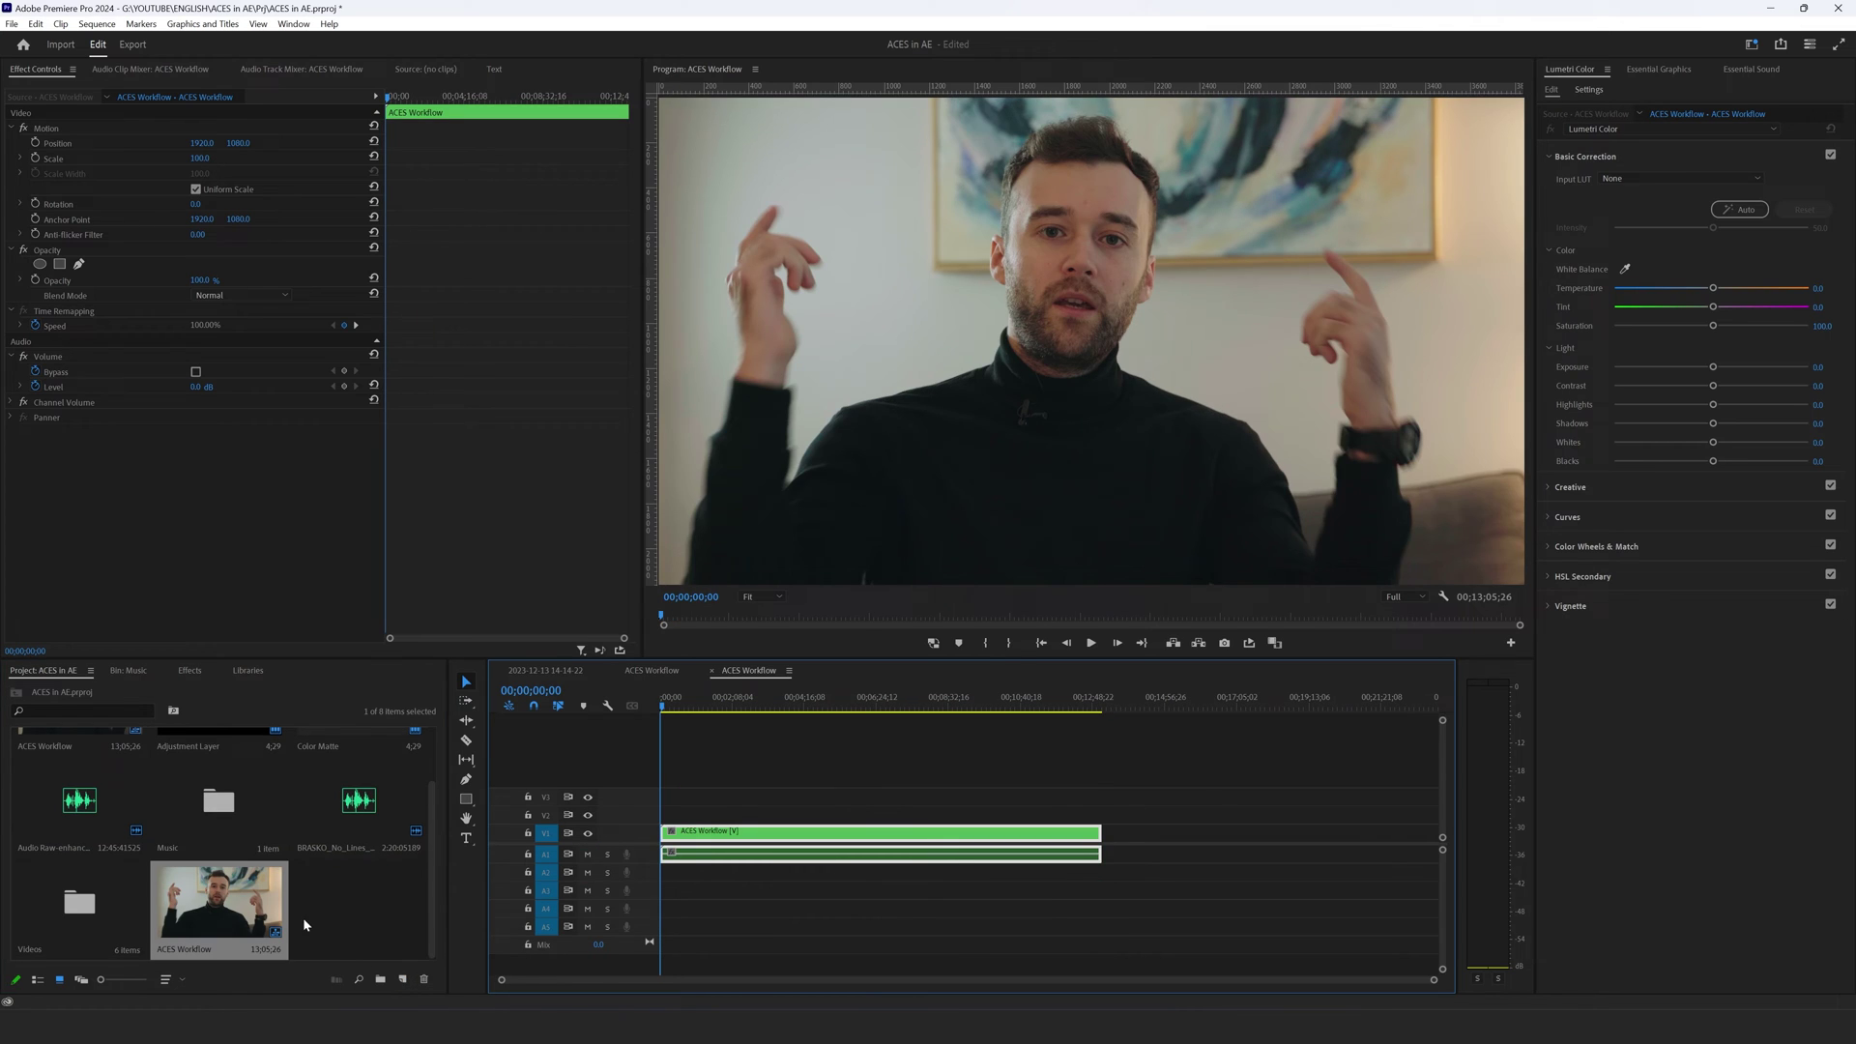
left_click(774, 815)
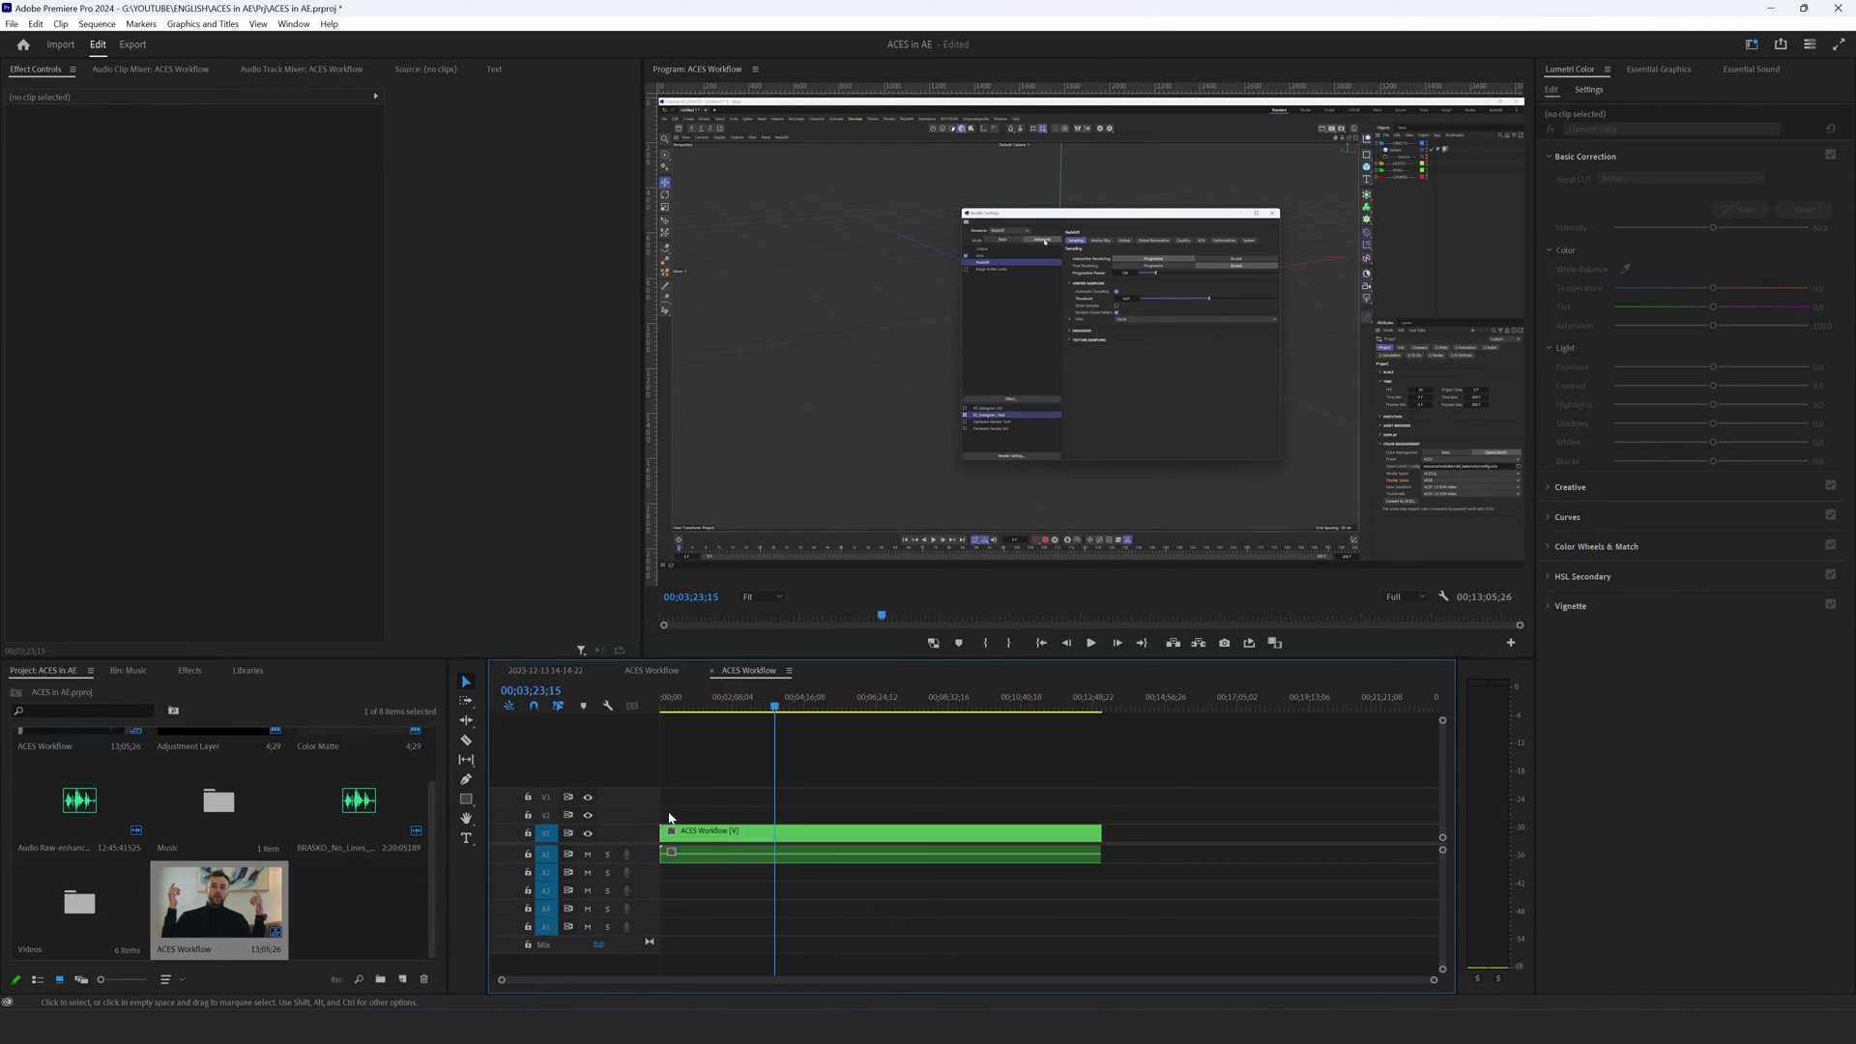
left_click(667, 701)
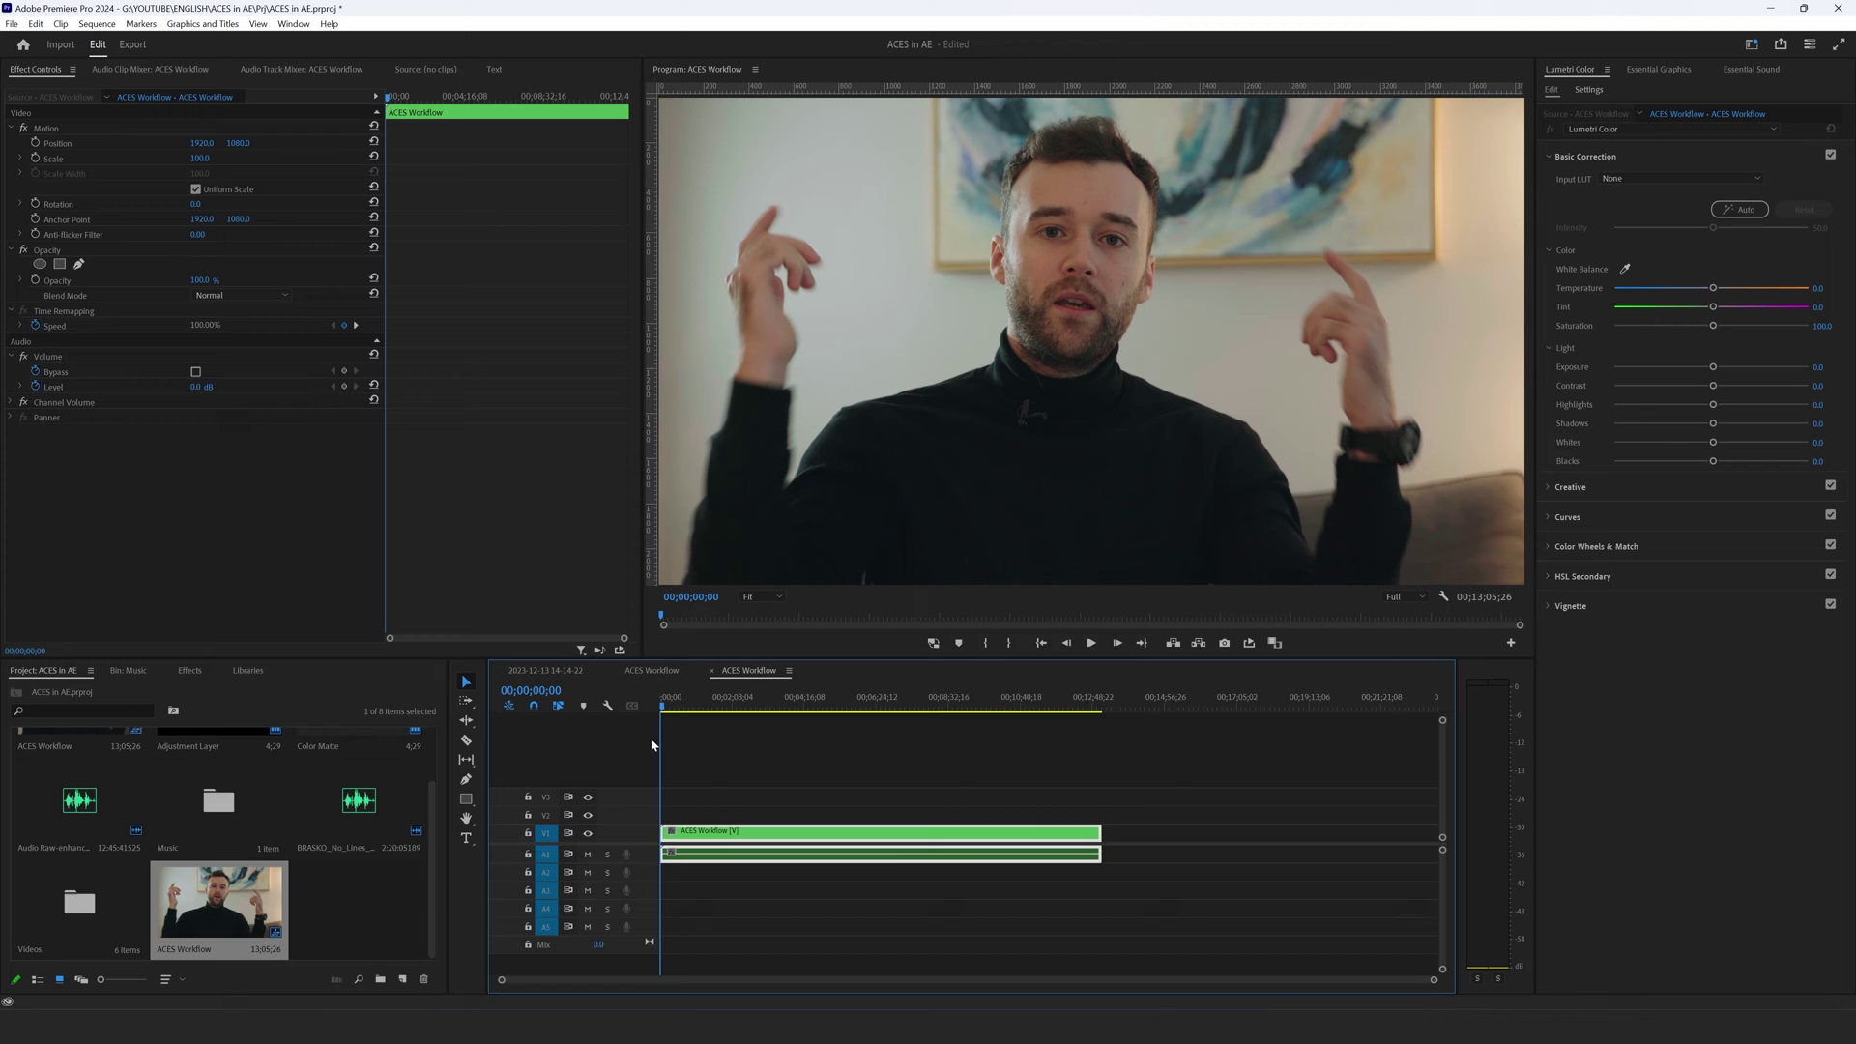
key("equal")
key("equal")
key("equal")
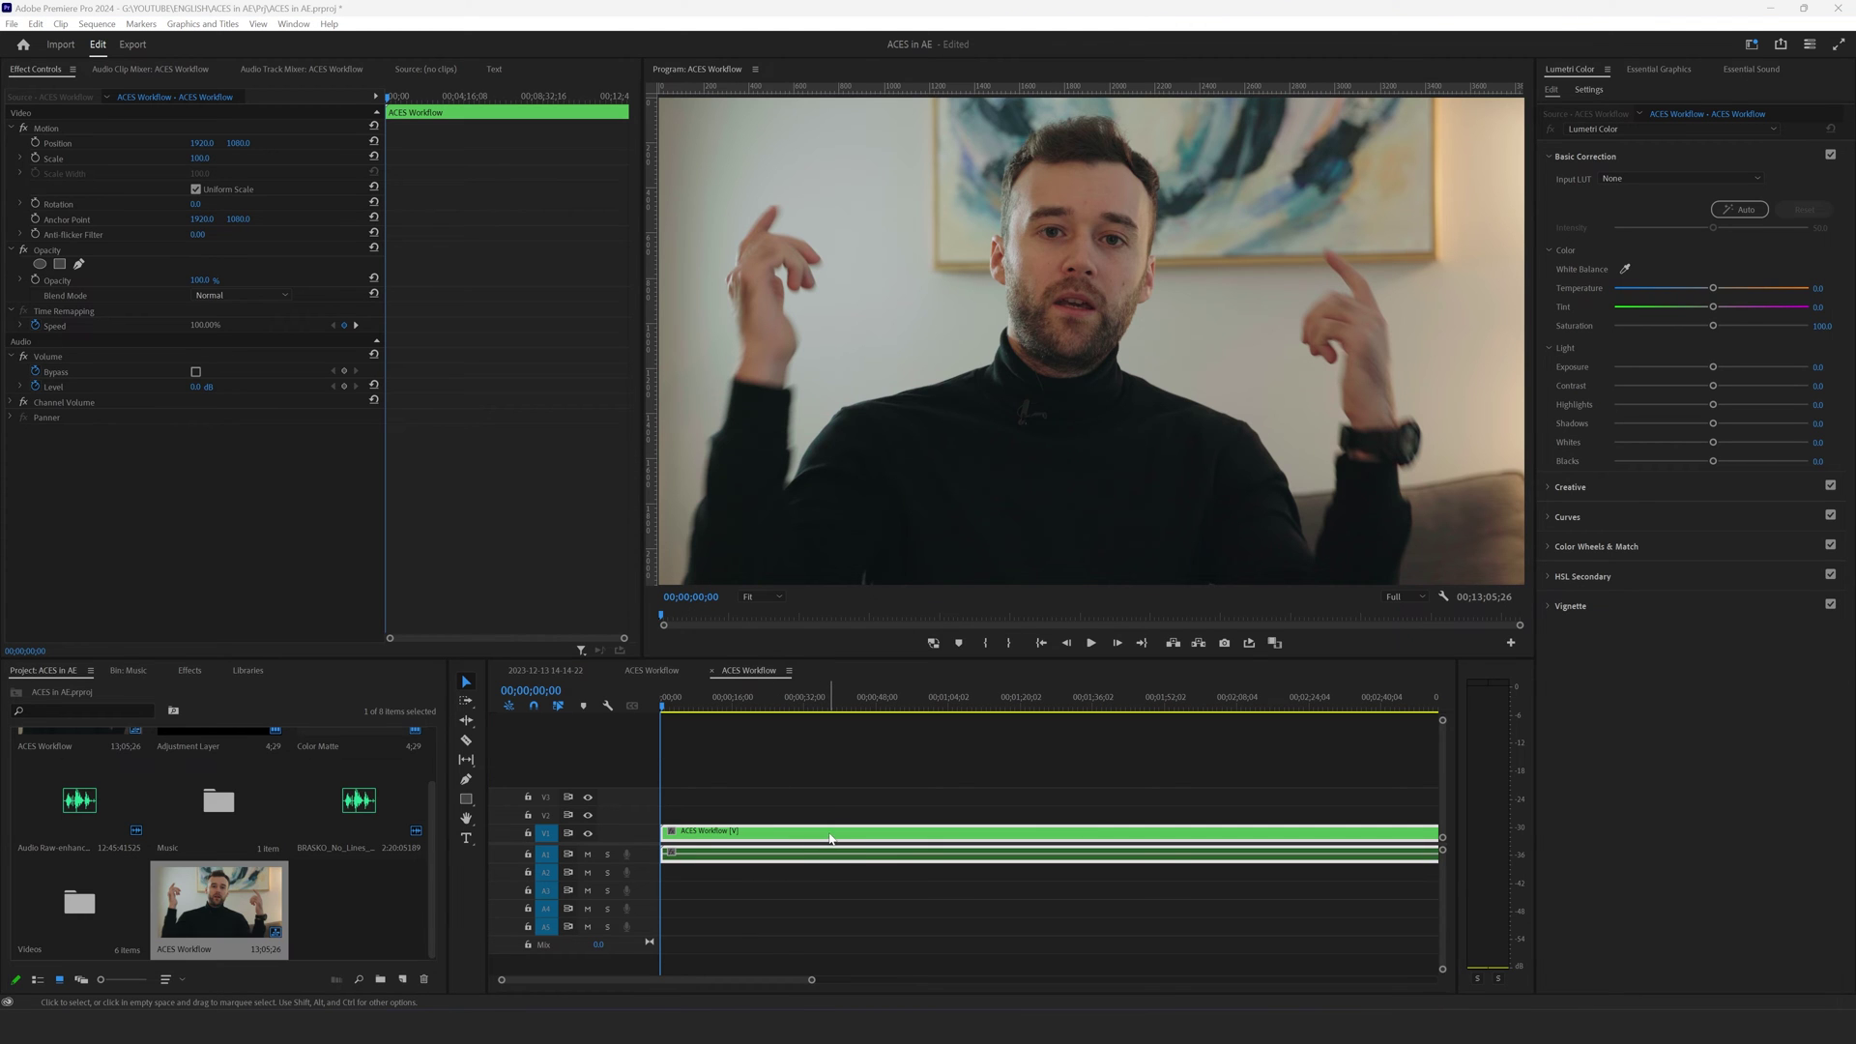
- Set the nested clip's Speed/Duration speed to 103%
right_click(830, 838)
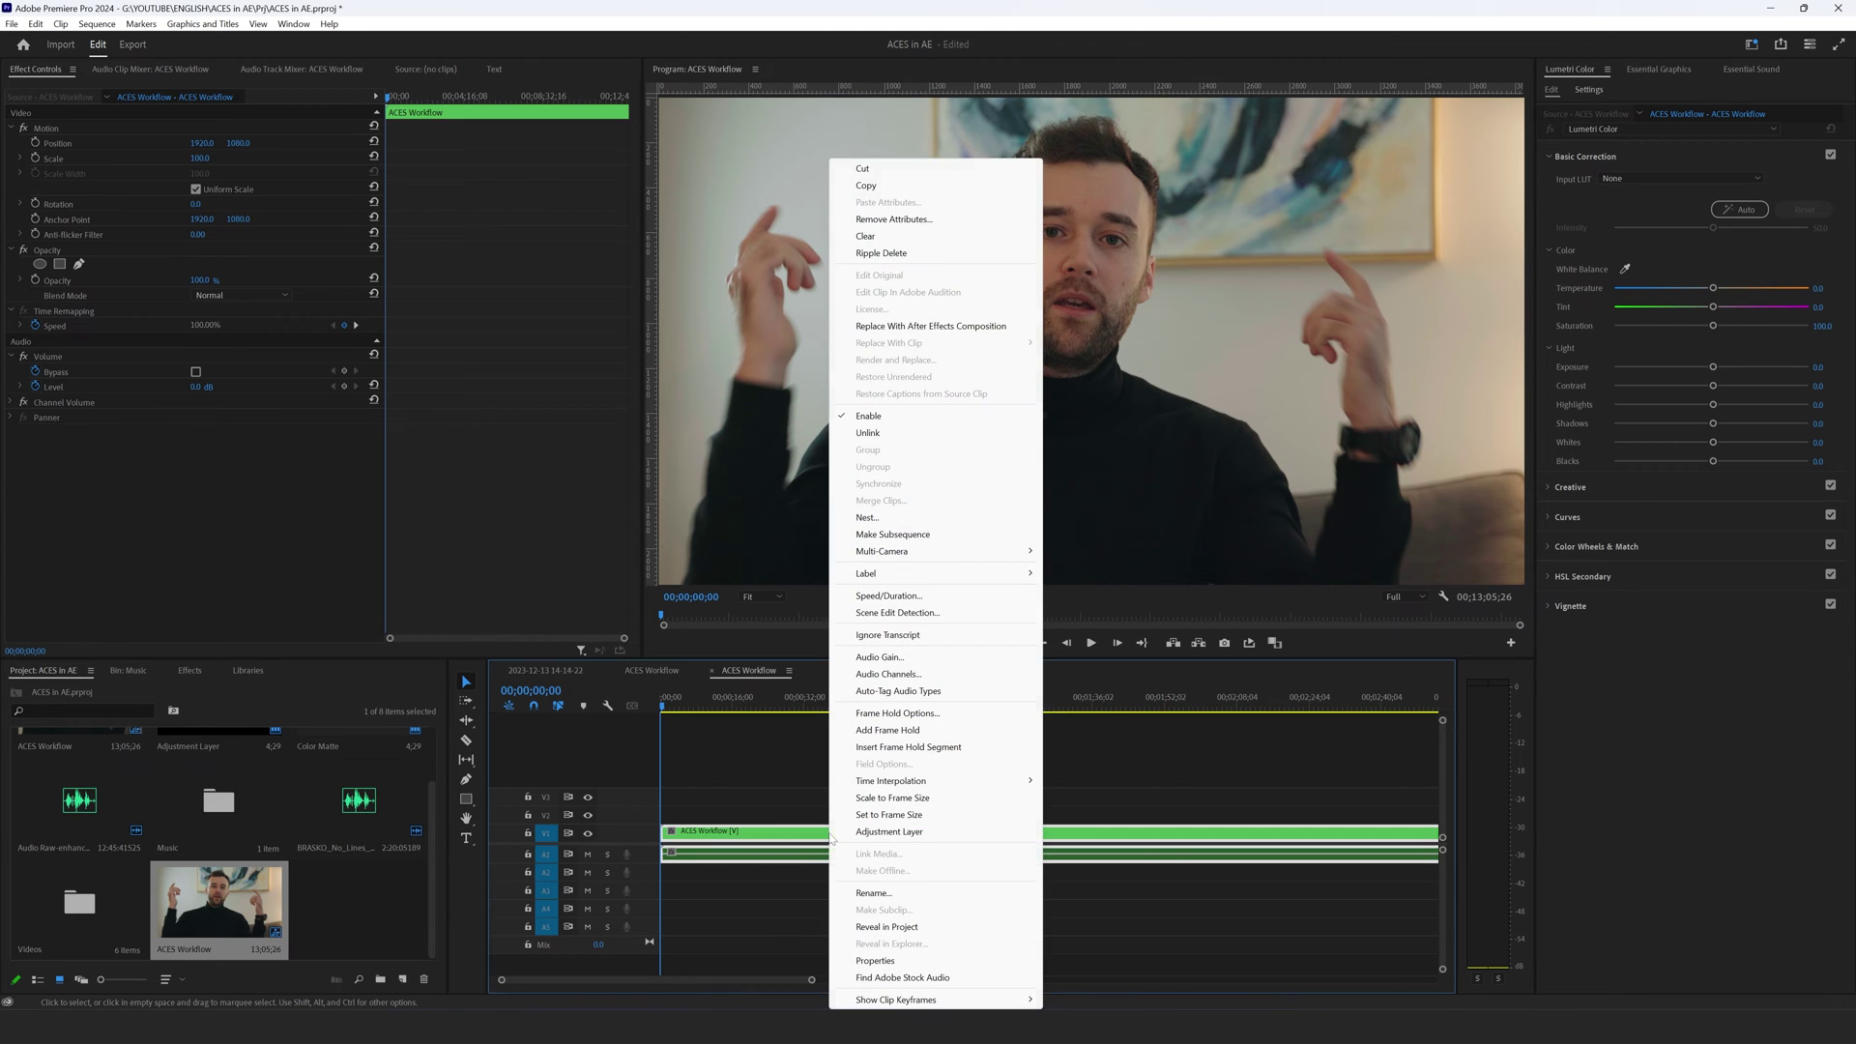
left_click(882, 596)
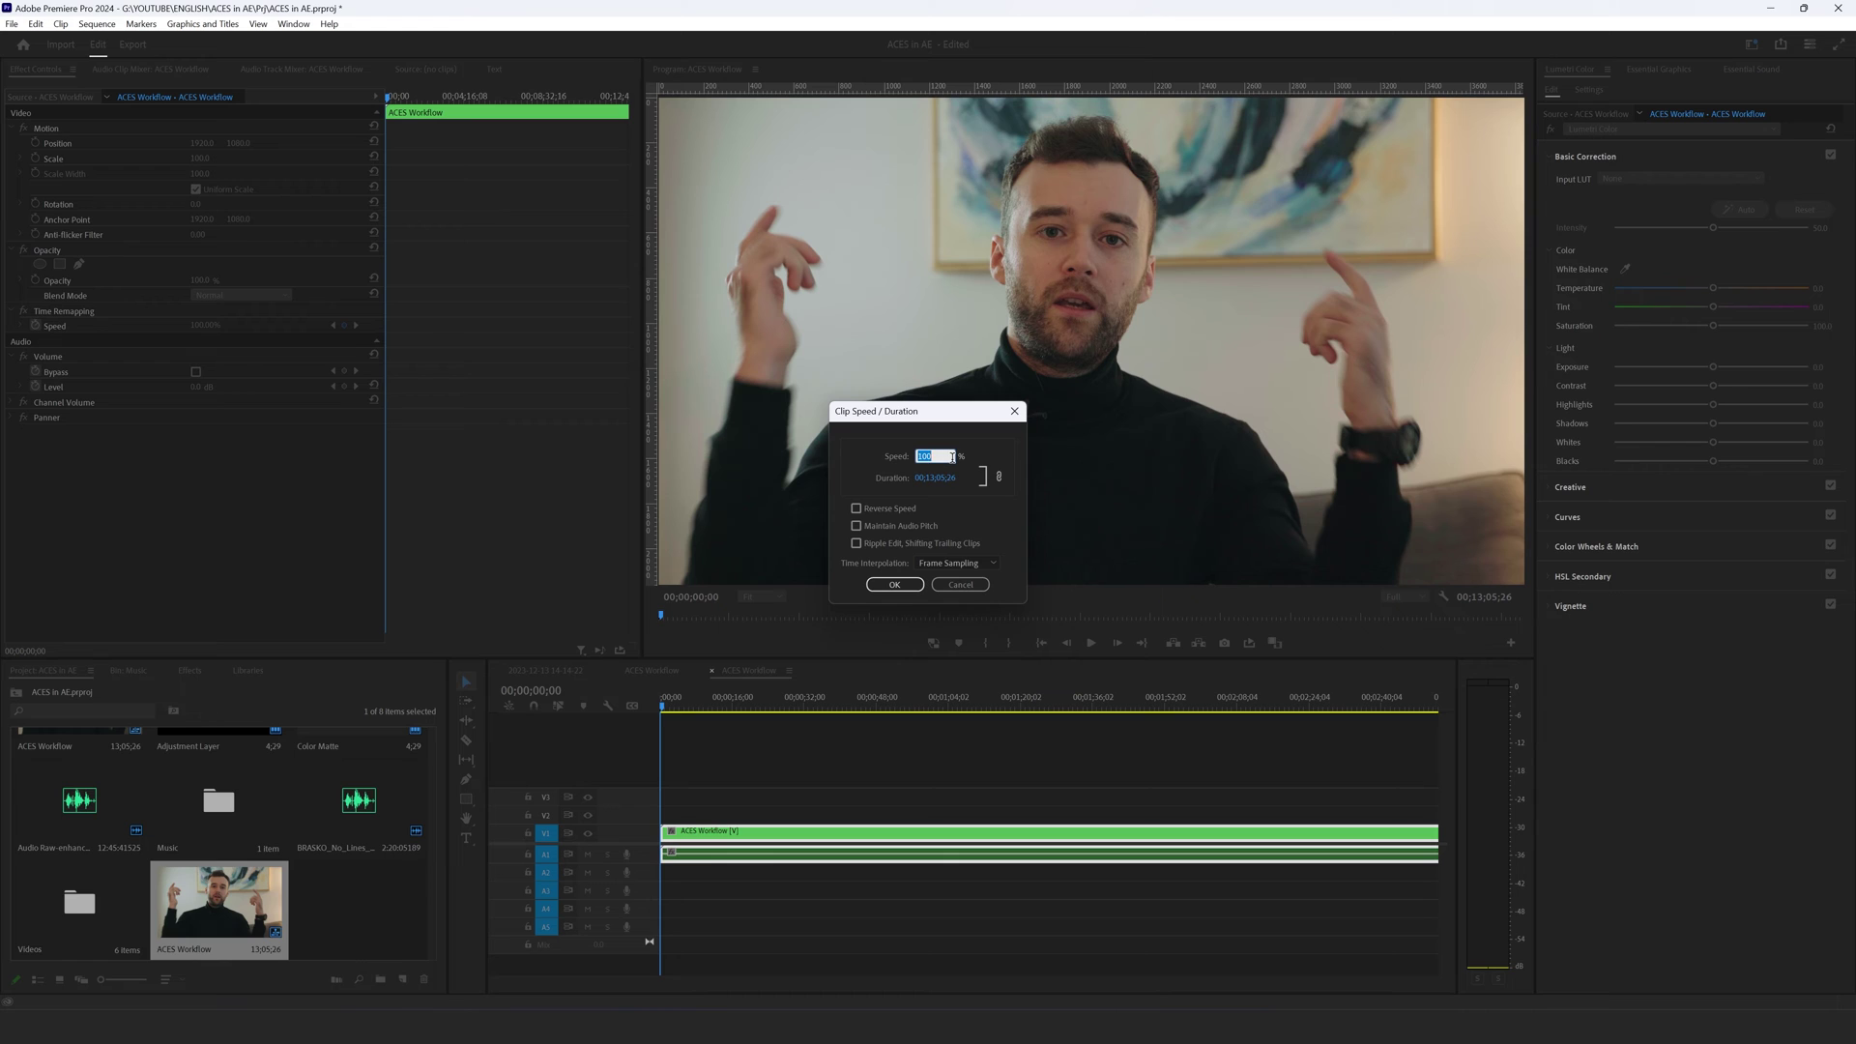
type("1")
left_click(888, 452)
left_click(894, 583)
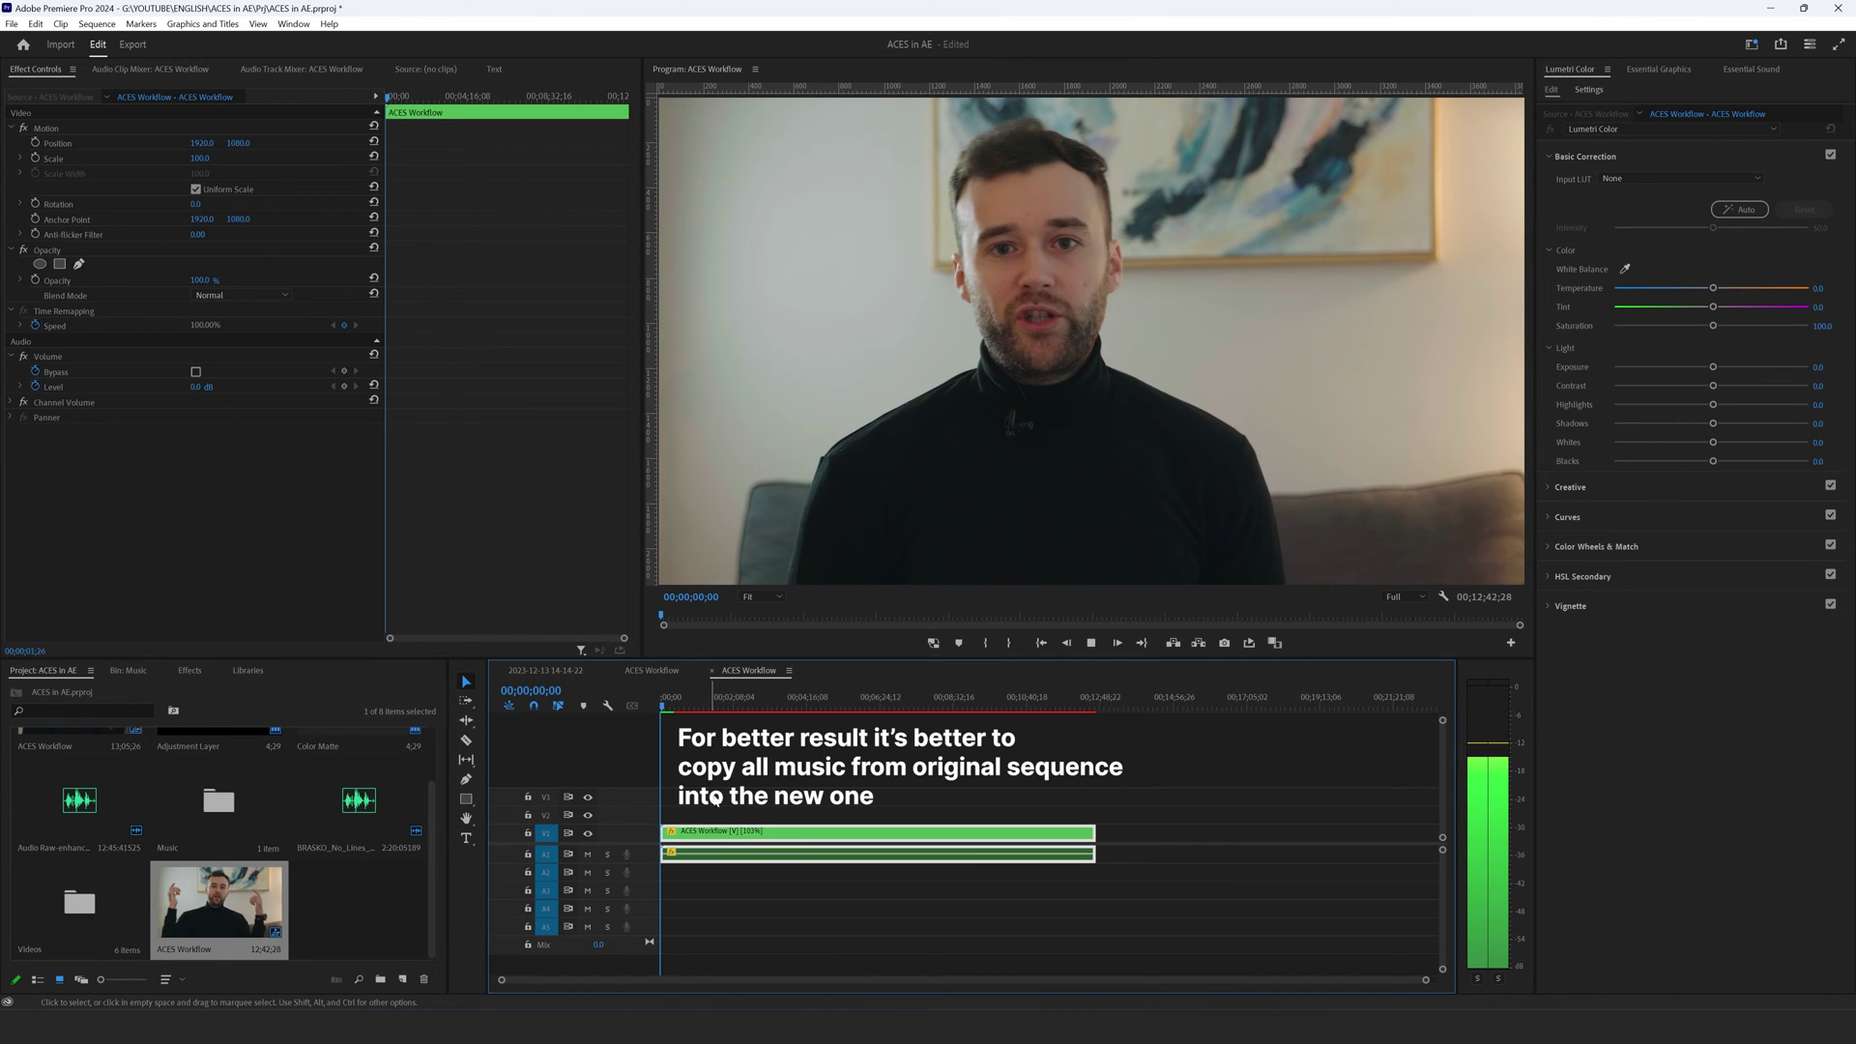
- Stop playback and apply Pitch Shifter, found by searching 'pit', to the nested clip's audio
key("space")
key("=")
key("=")
key("=")
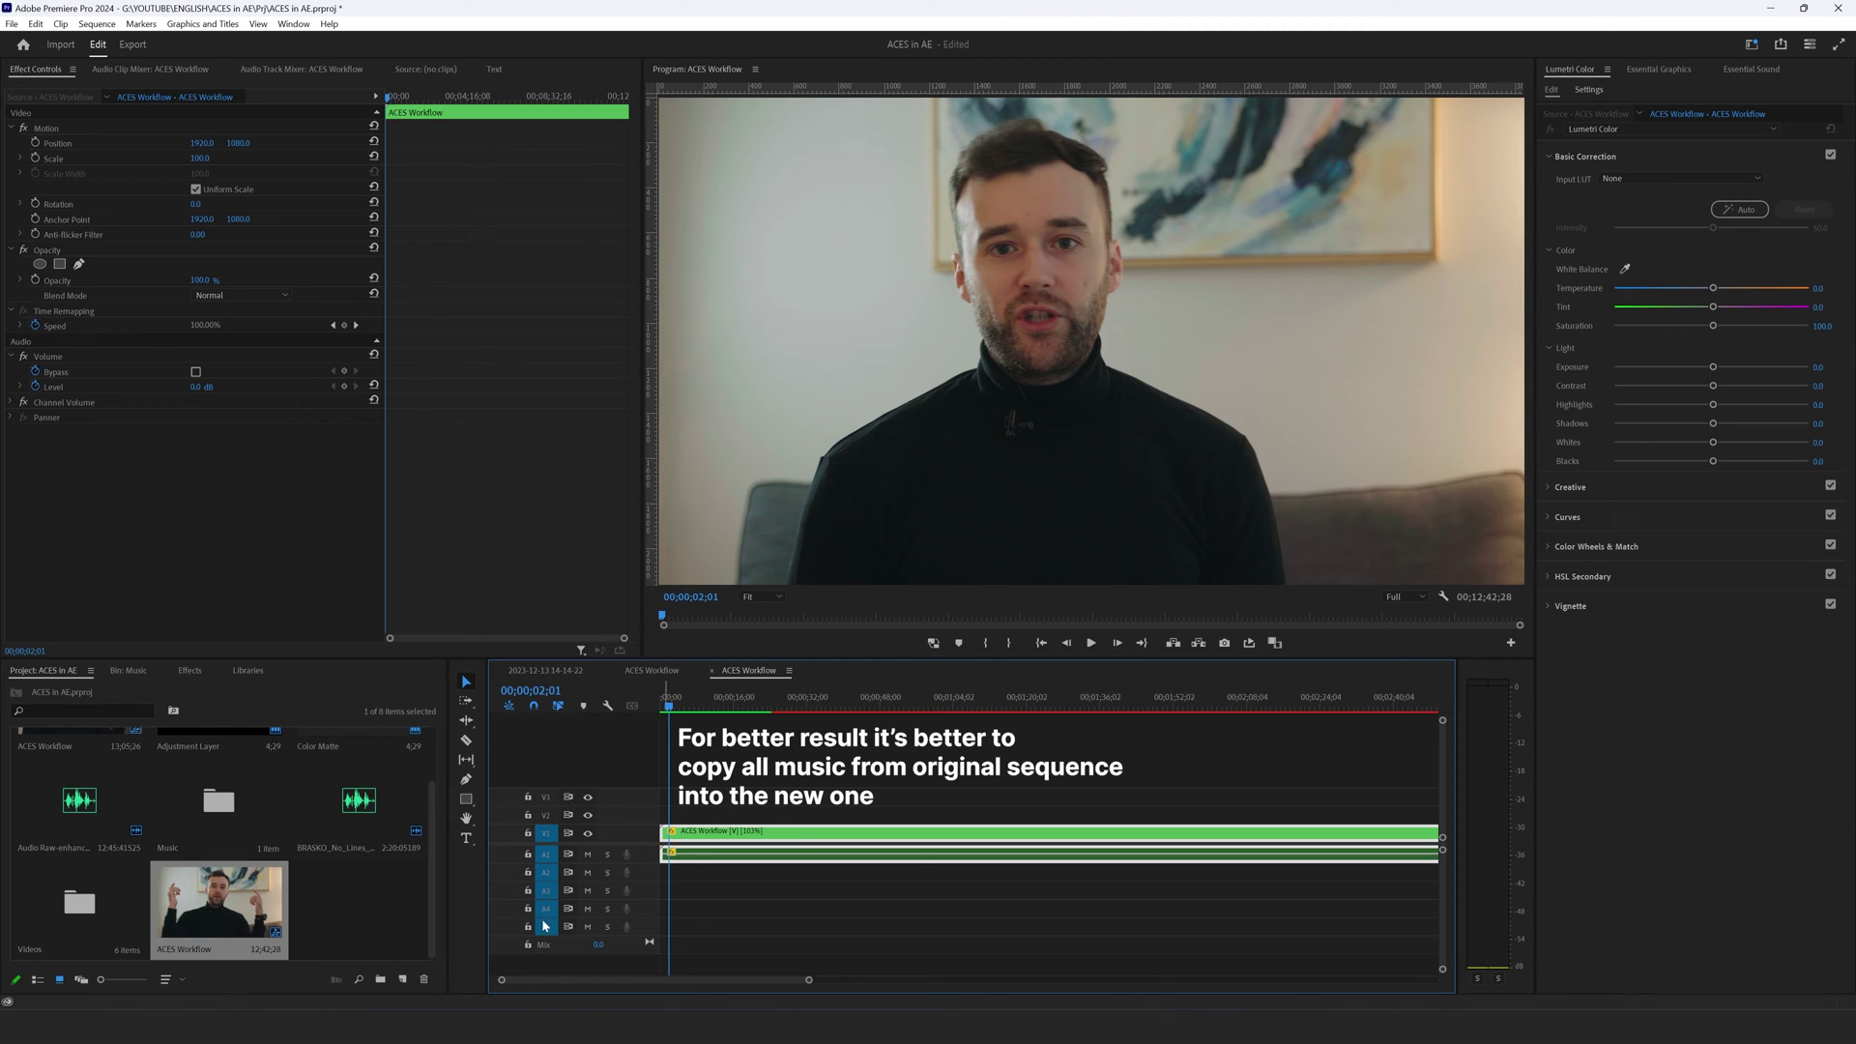
left_click(190, 671)
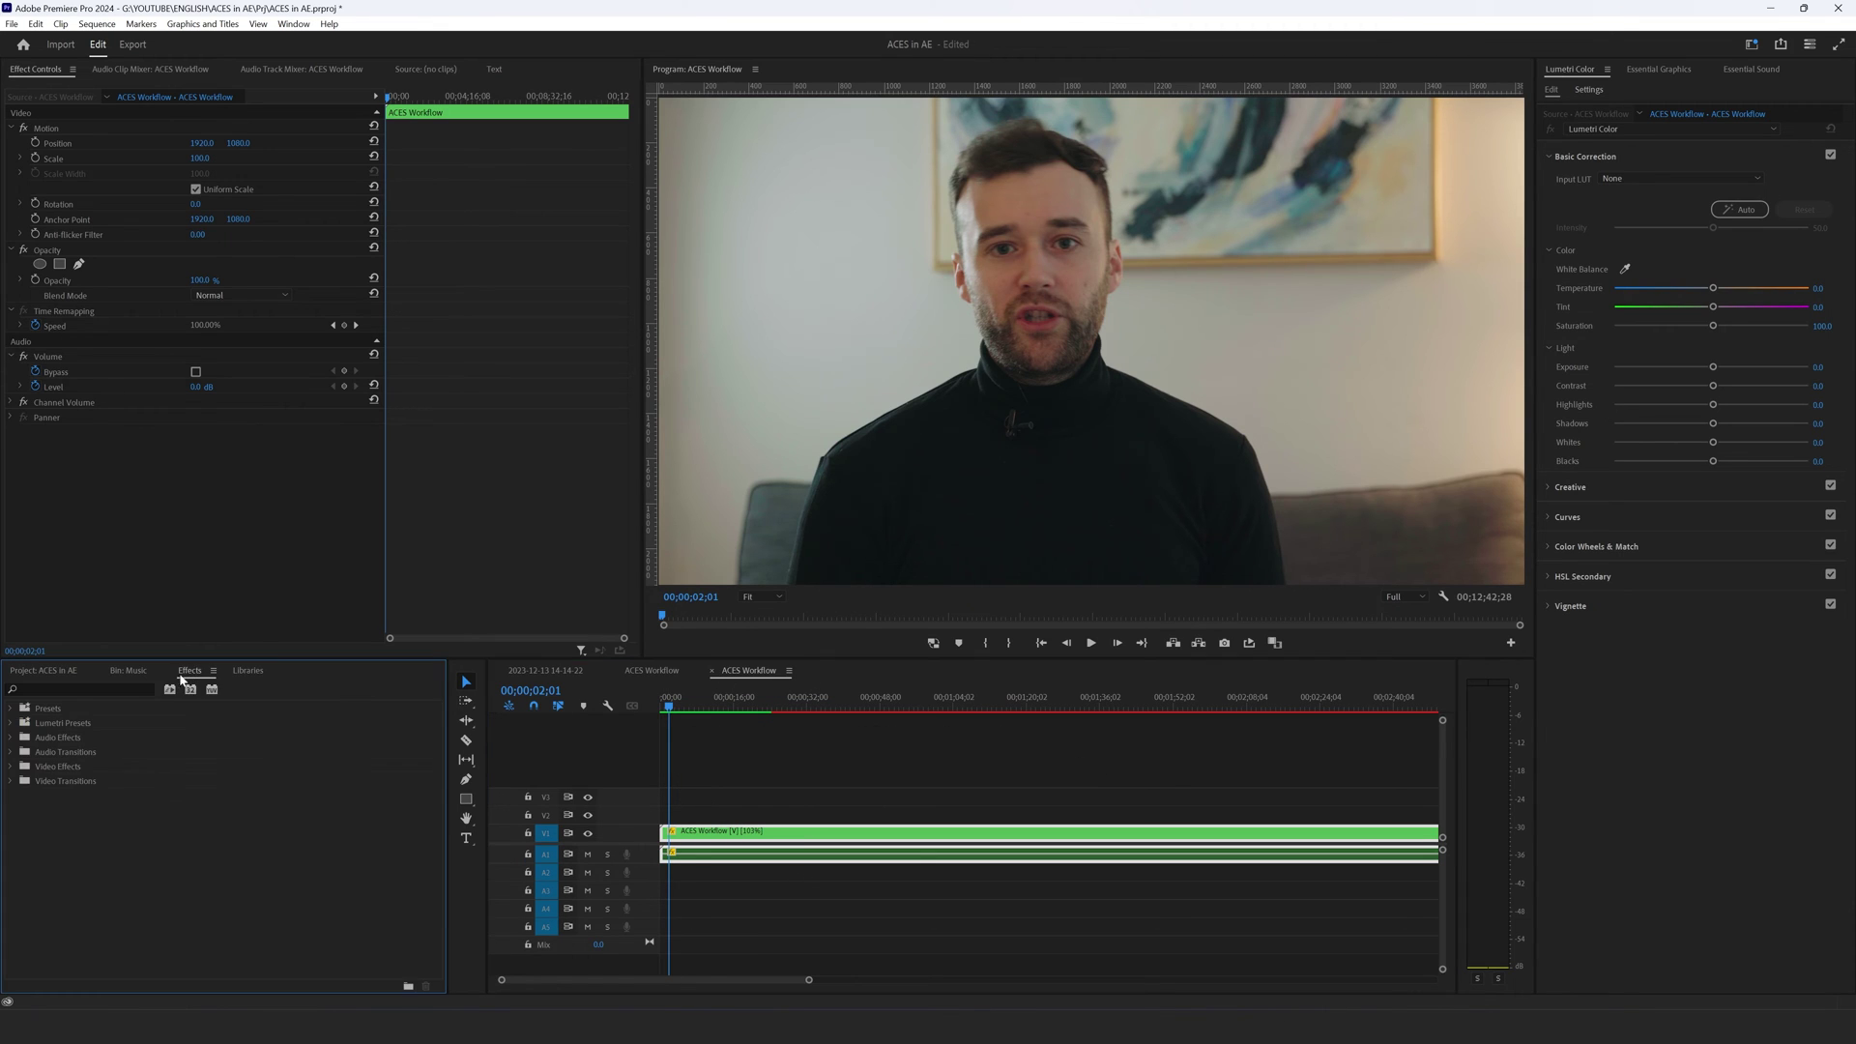
left_click(94, 688)
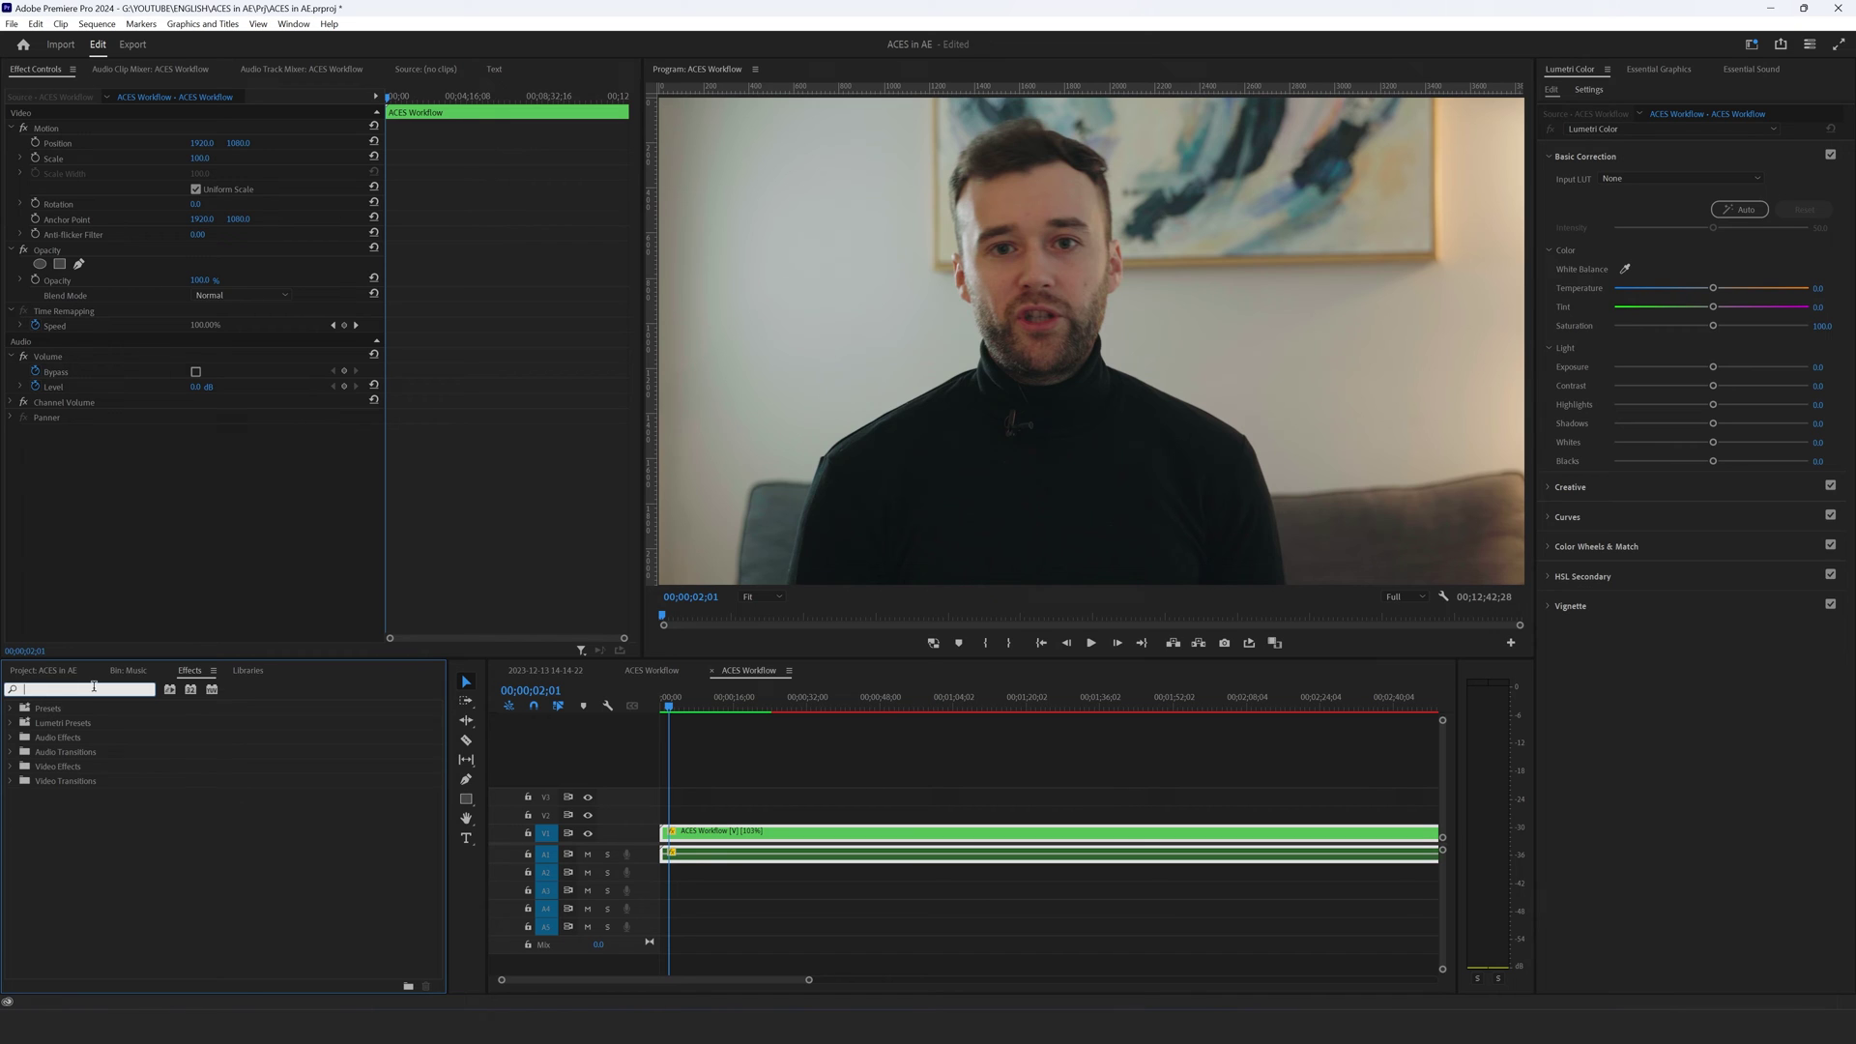
type("pit")
left_click_drag(72, 765, 769, 851)
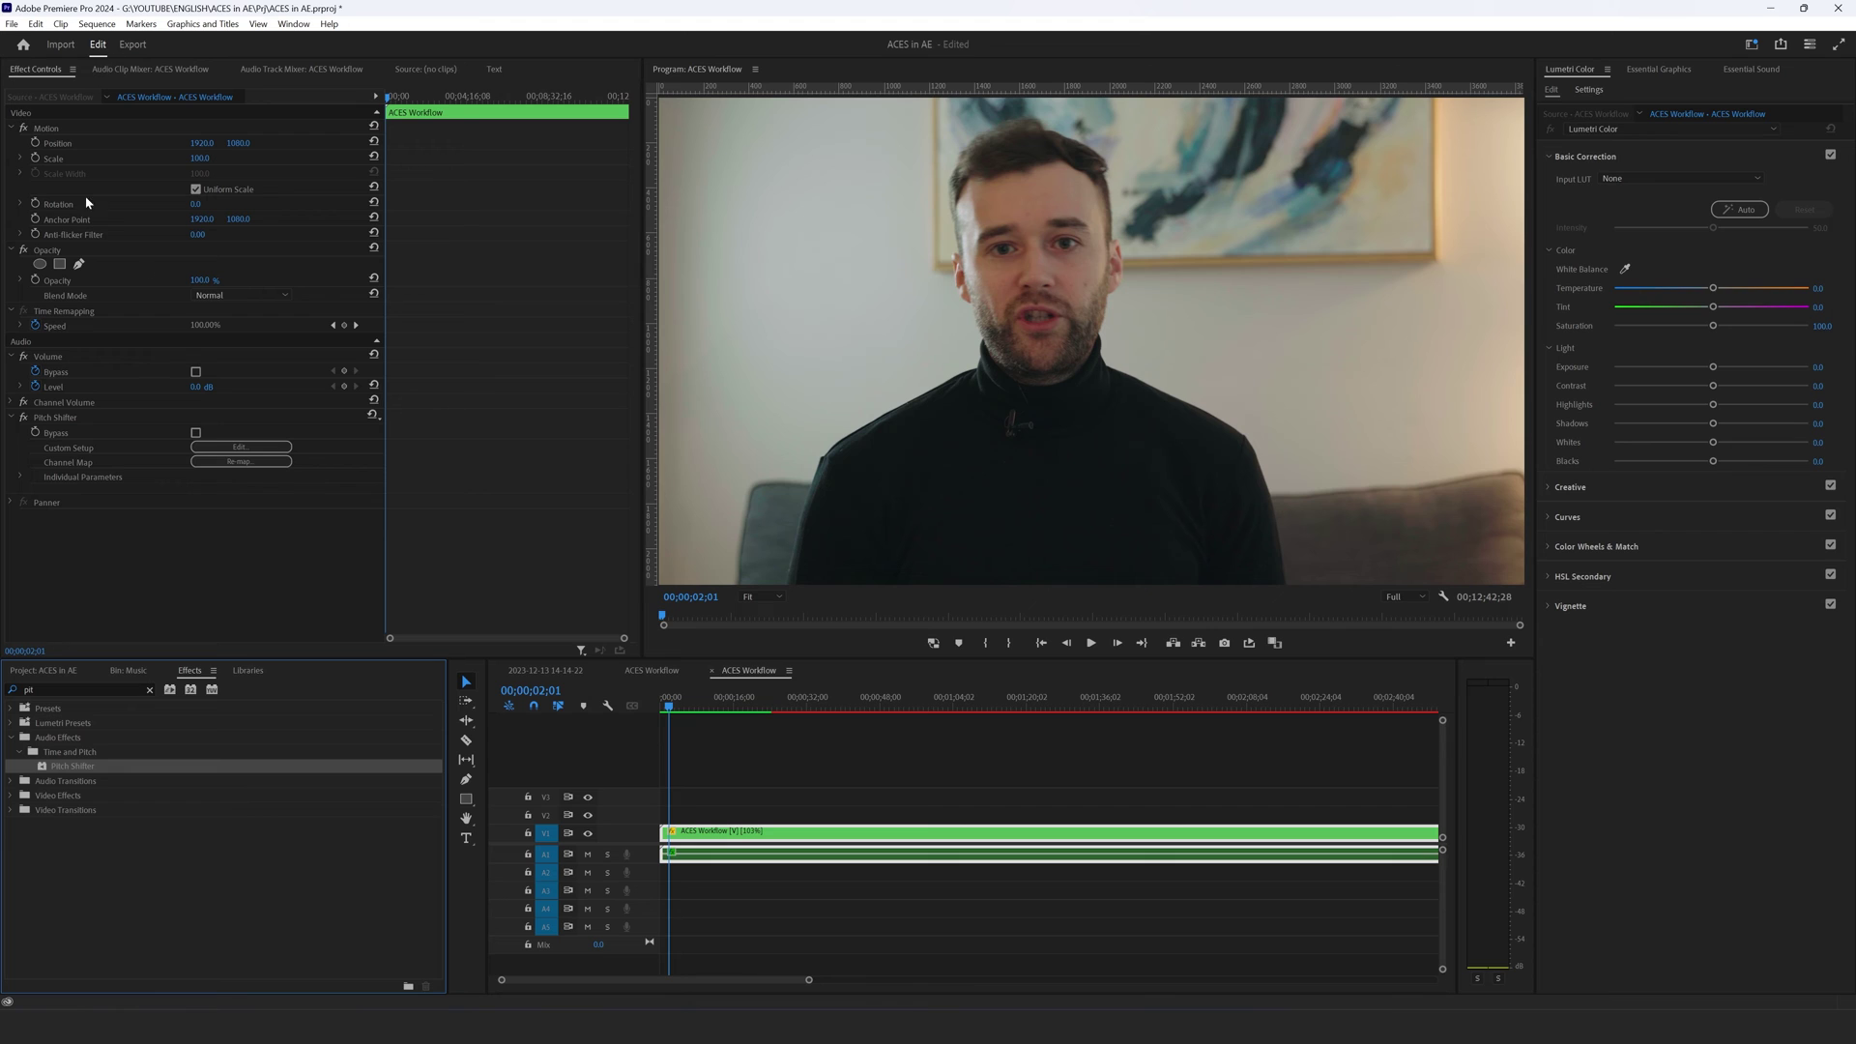
- Lower Pitch Shifter's Cents to about -31 while previewing, then close the Clip Fx Editor
left_click(241, 447)
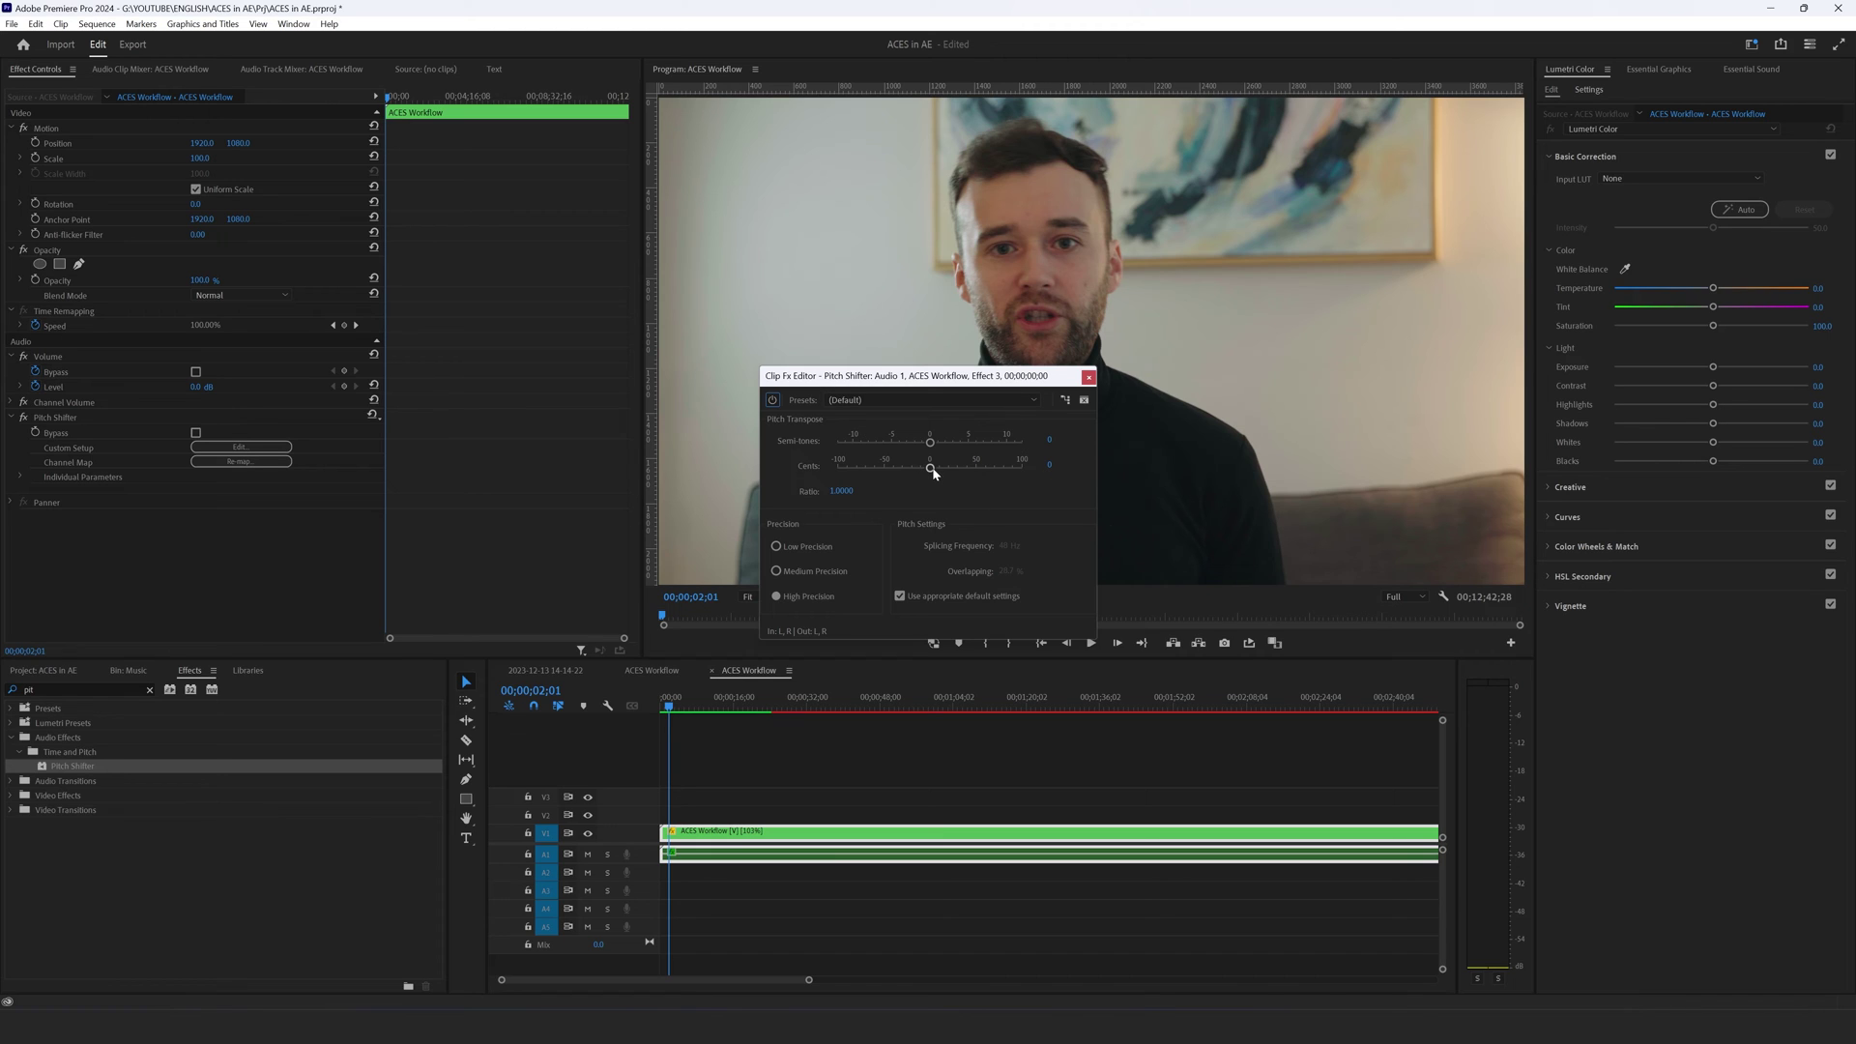
left_click_drag(931, 472, 922, 473)
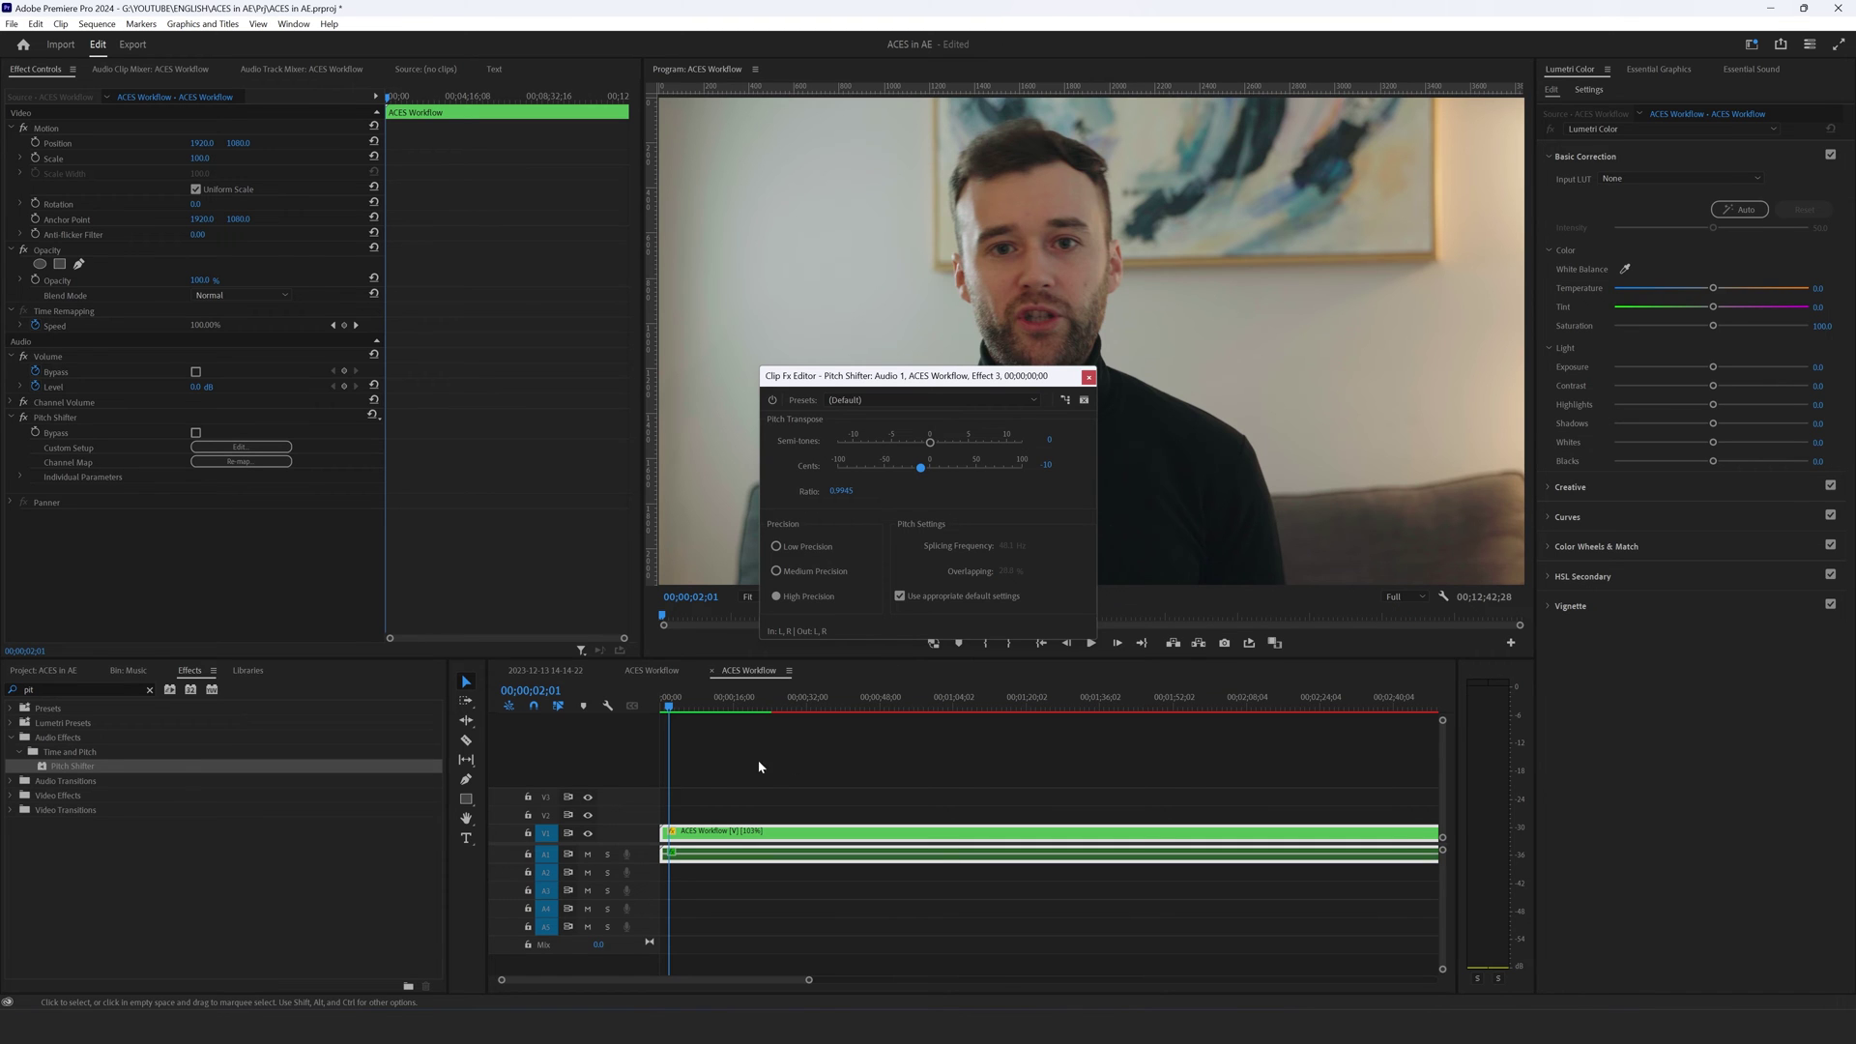
key("space")
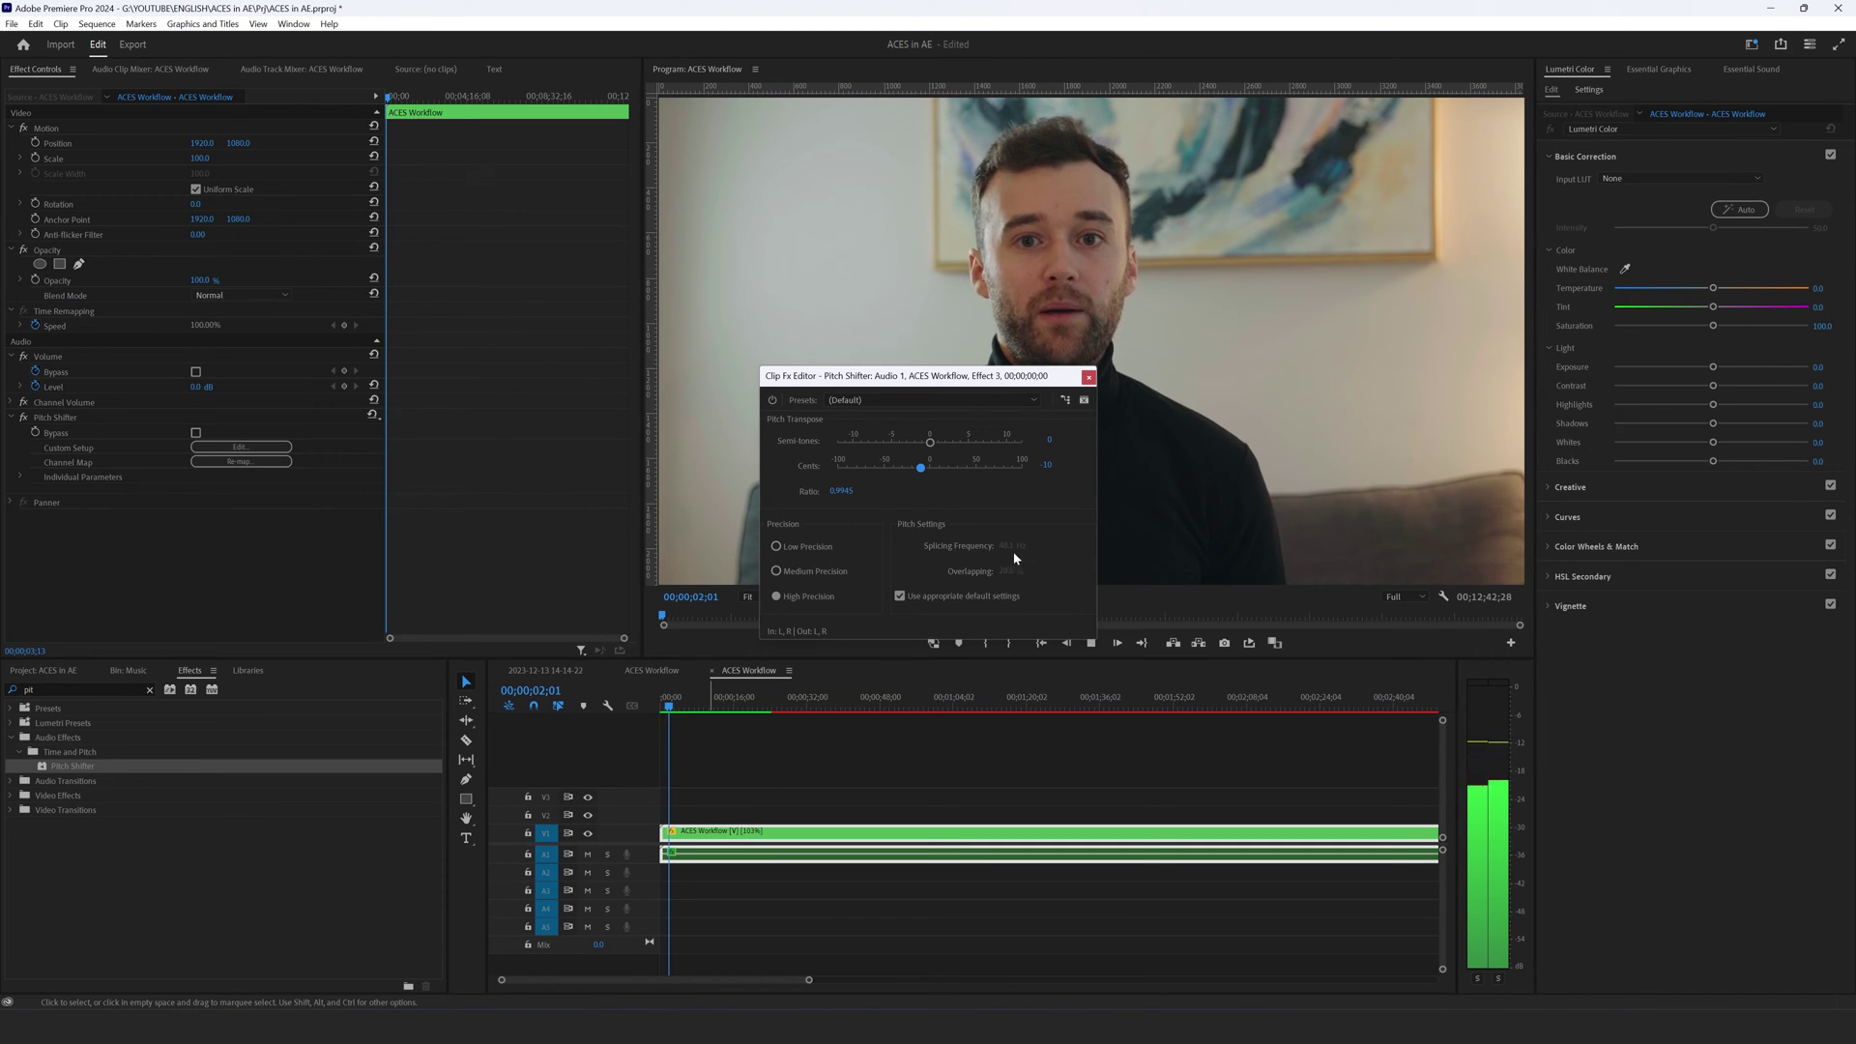
left_click_drag(914, 472, 901, 474)
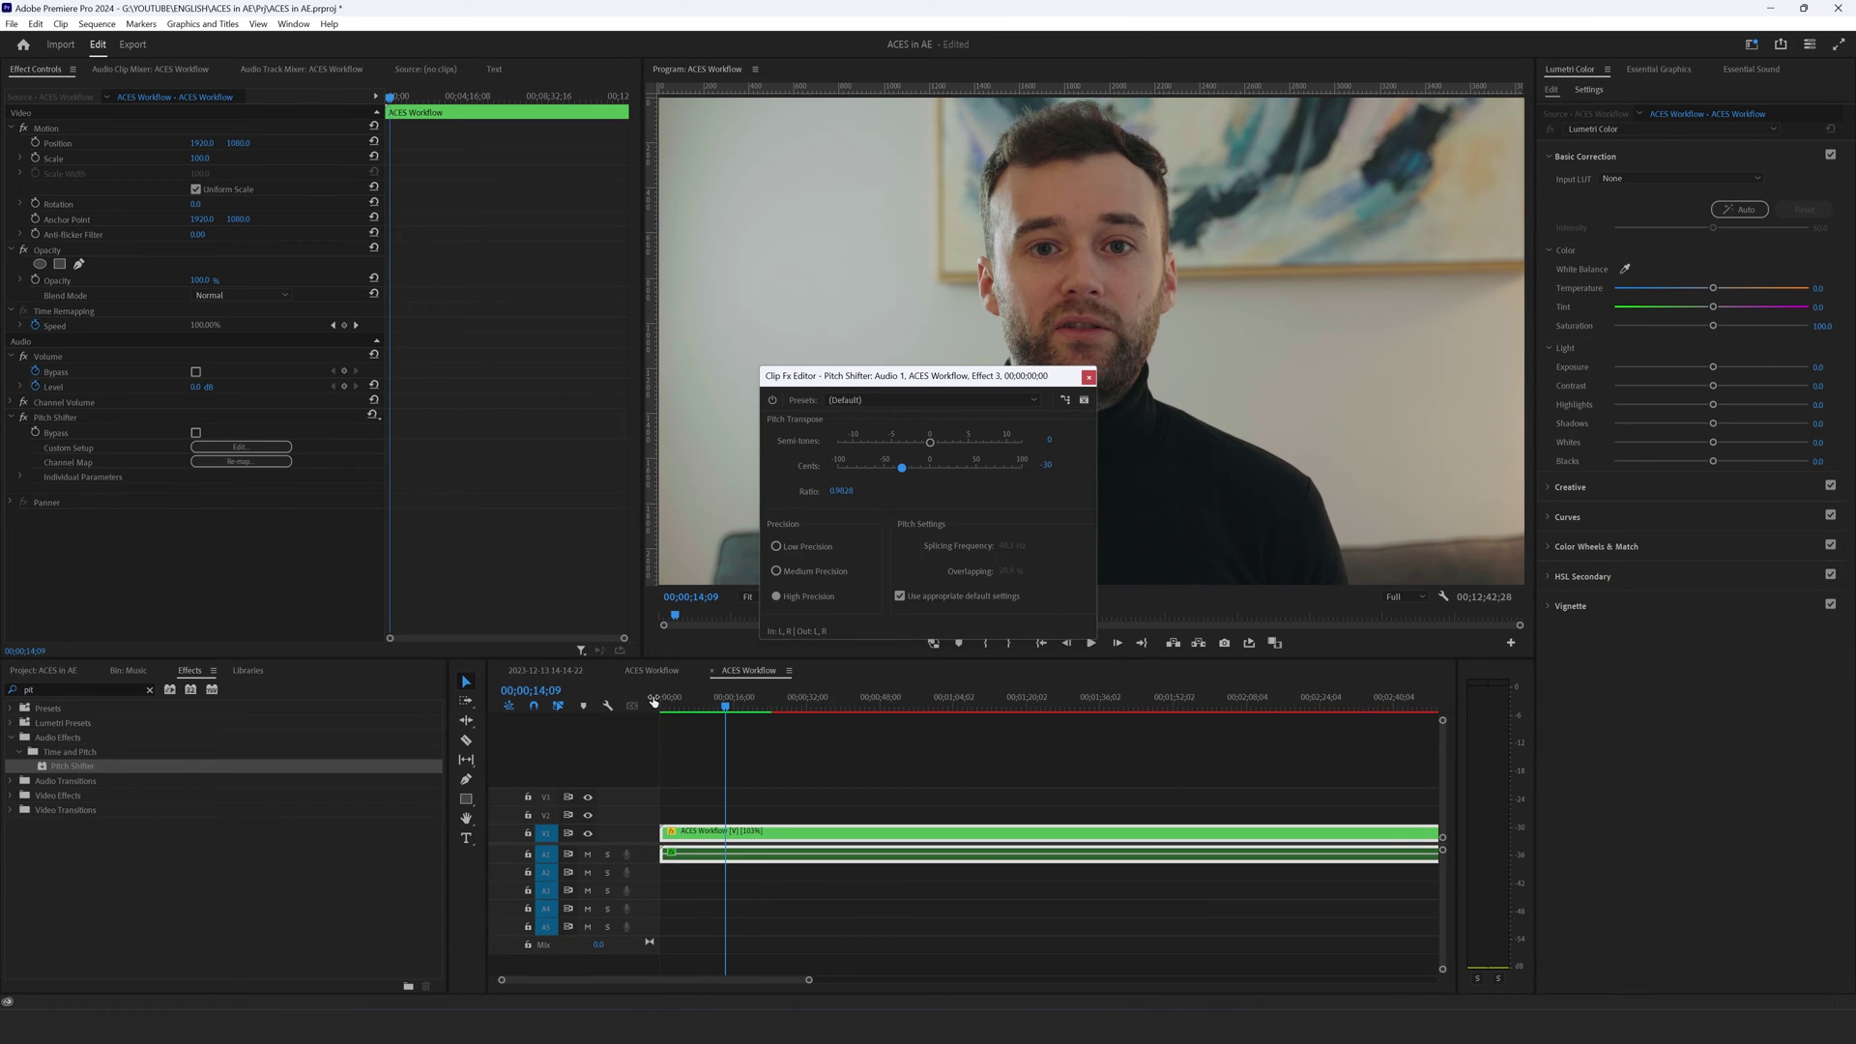
left_click(666, 702)
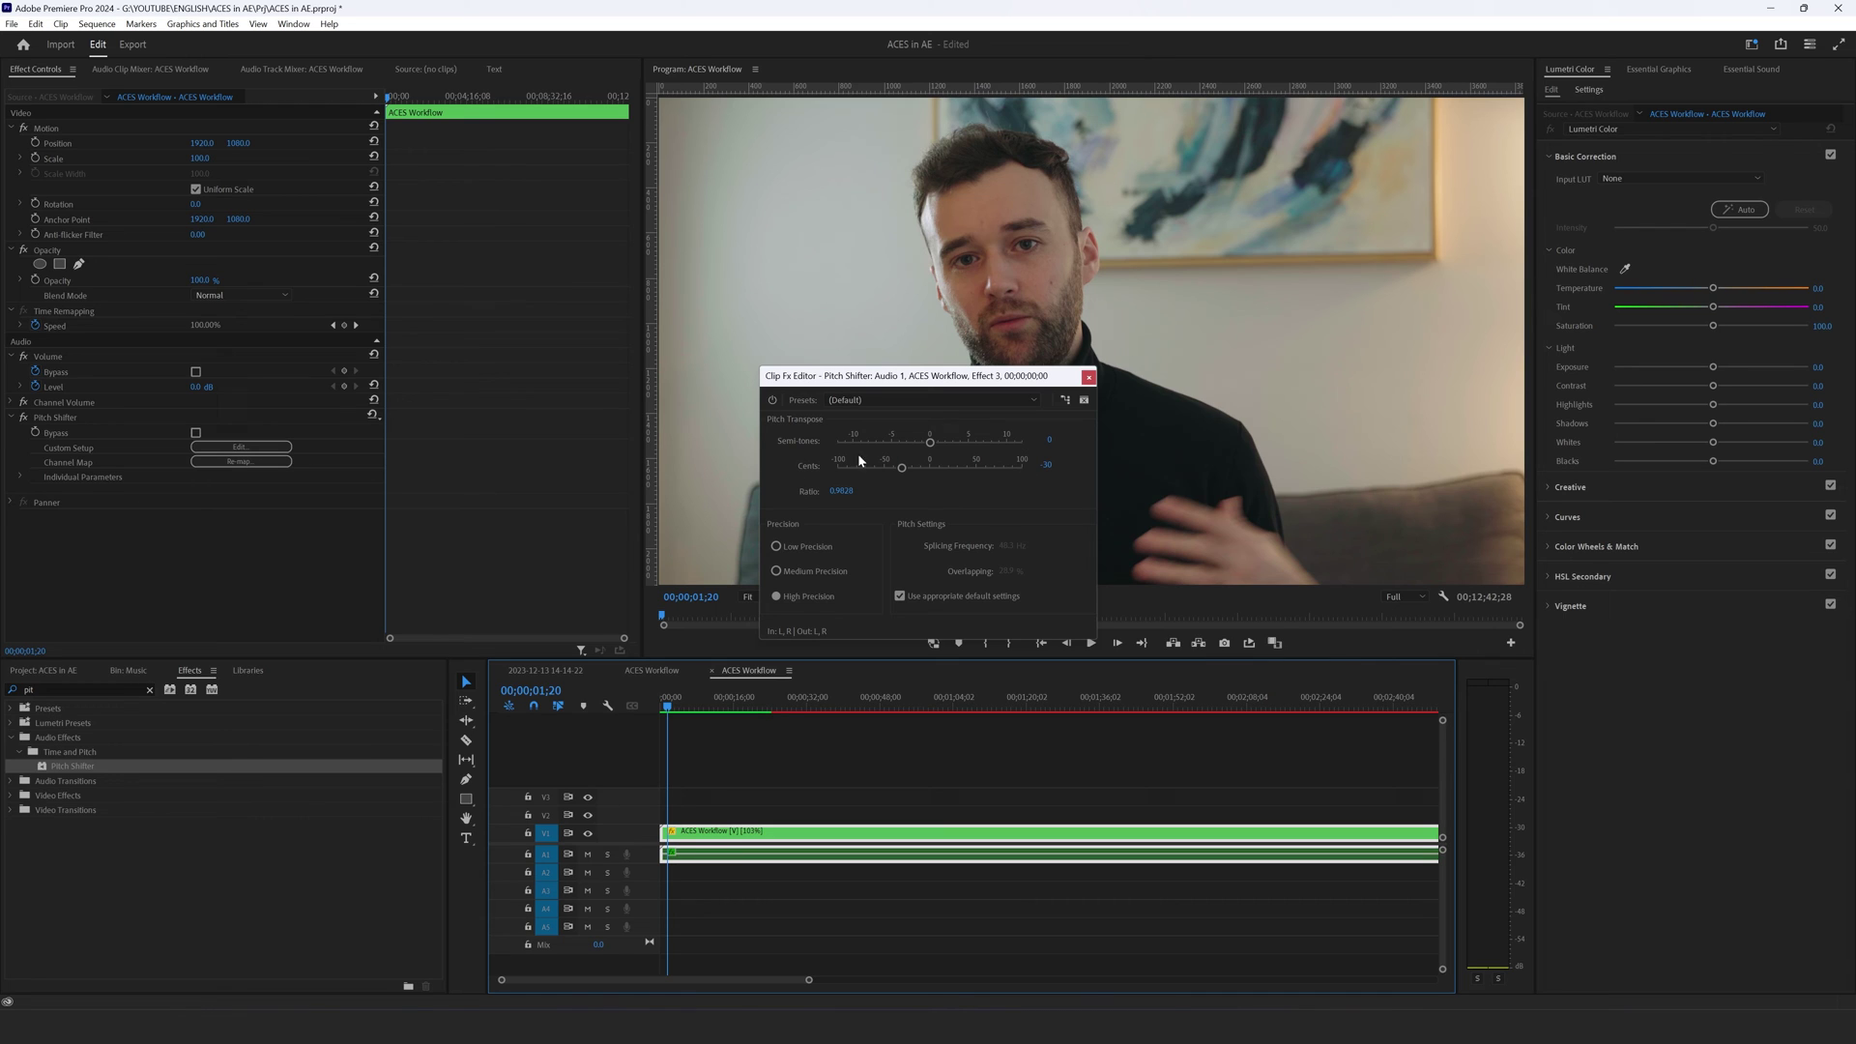
left_click(1088, 378)
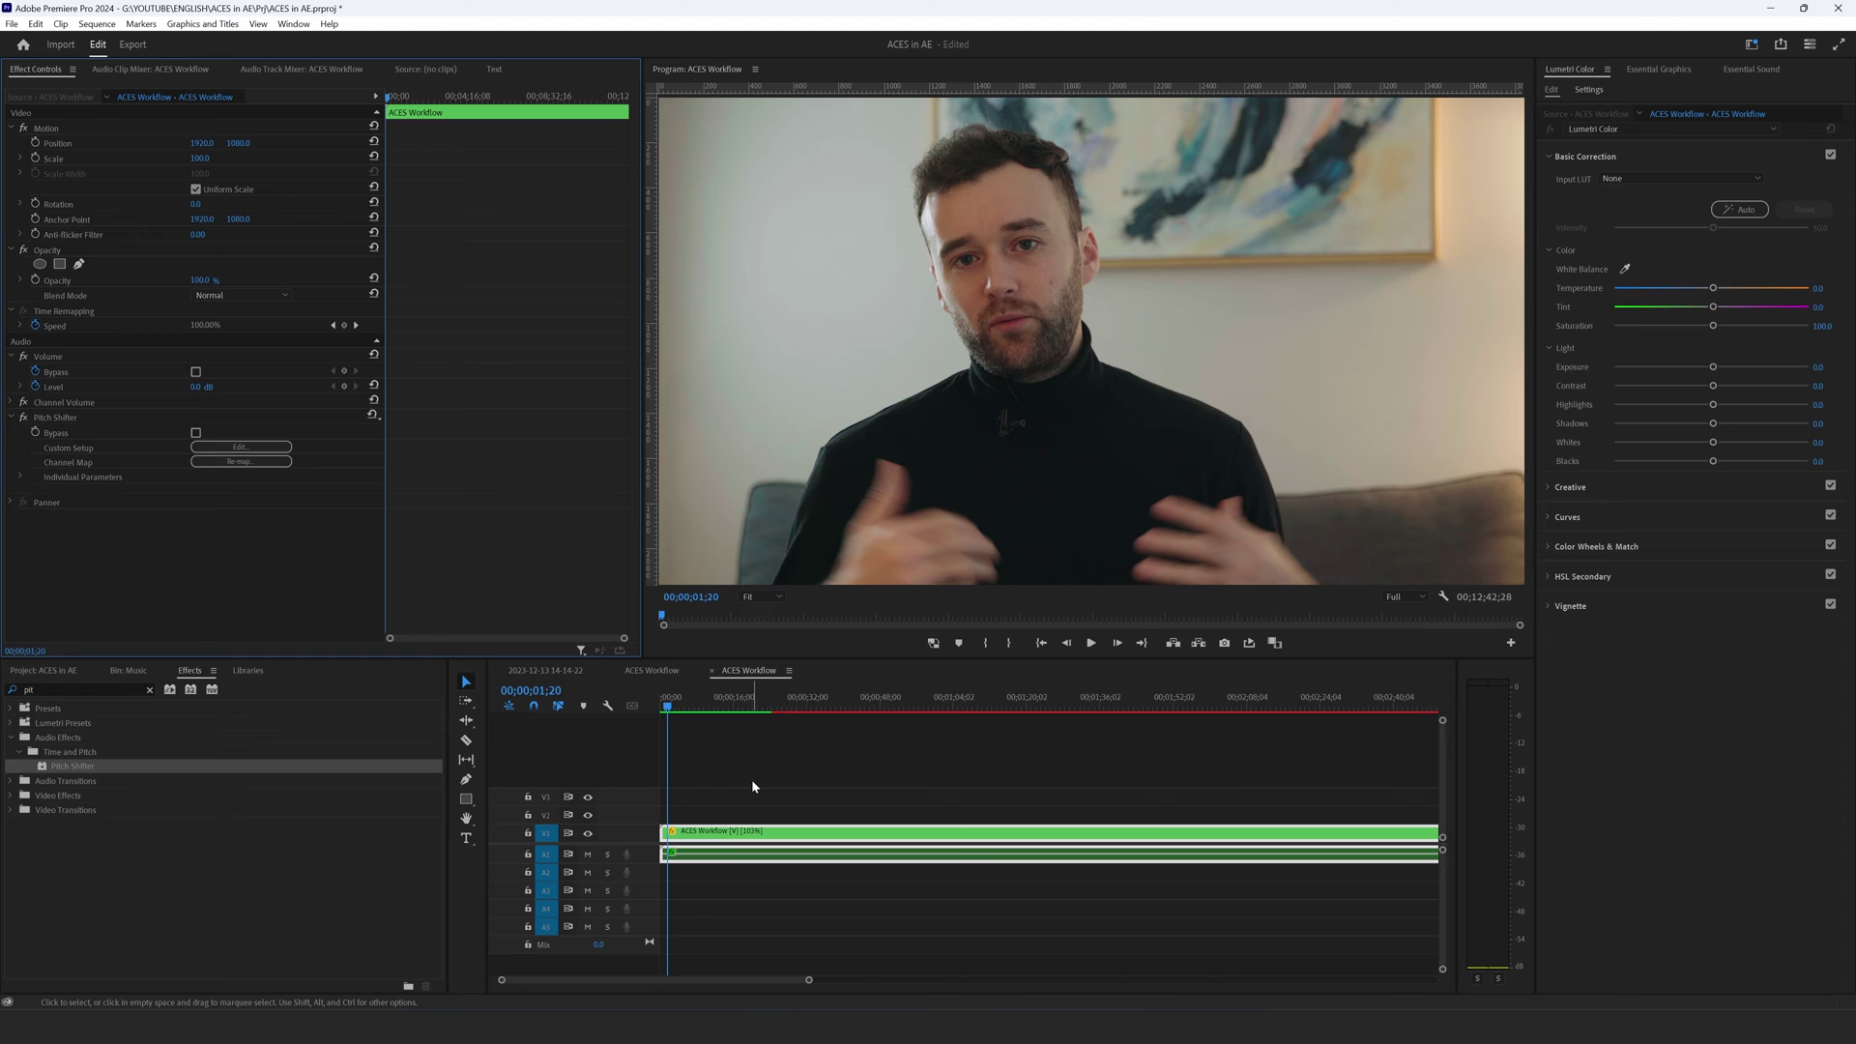
left_click(696, 709)
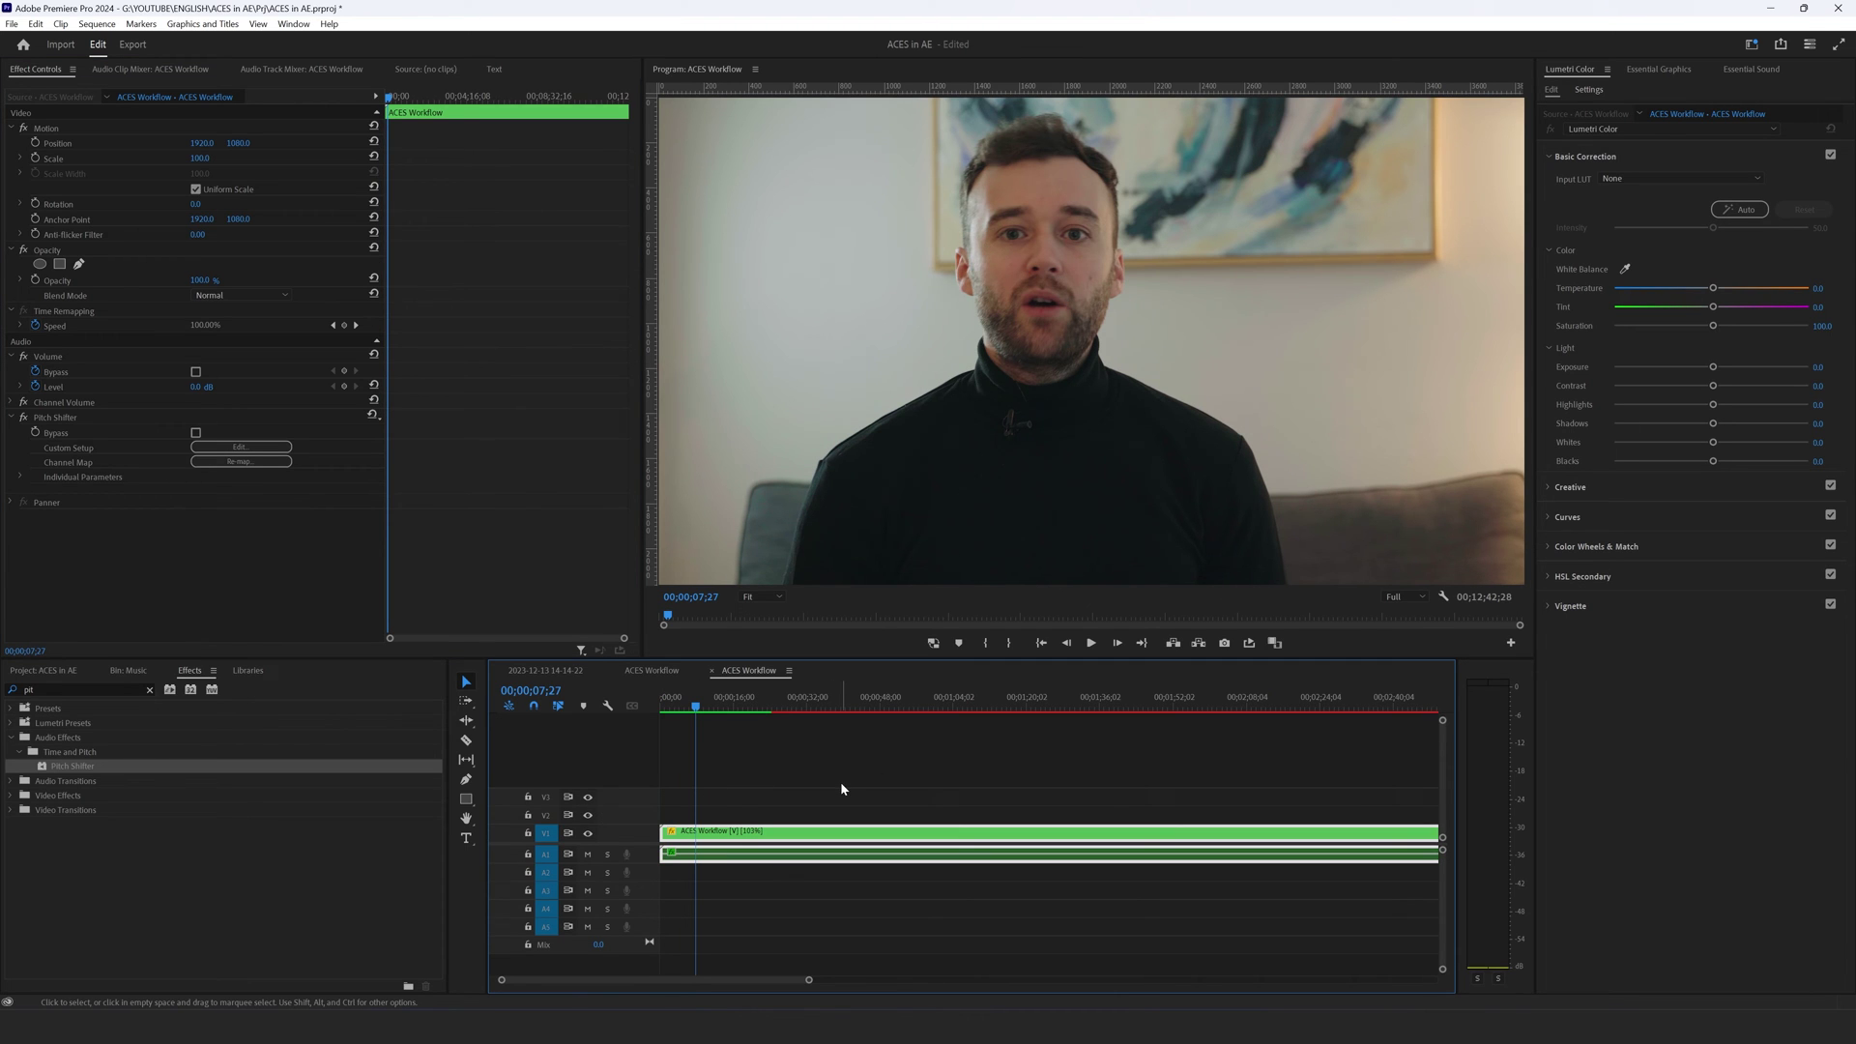
key("space")
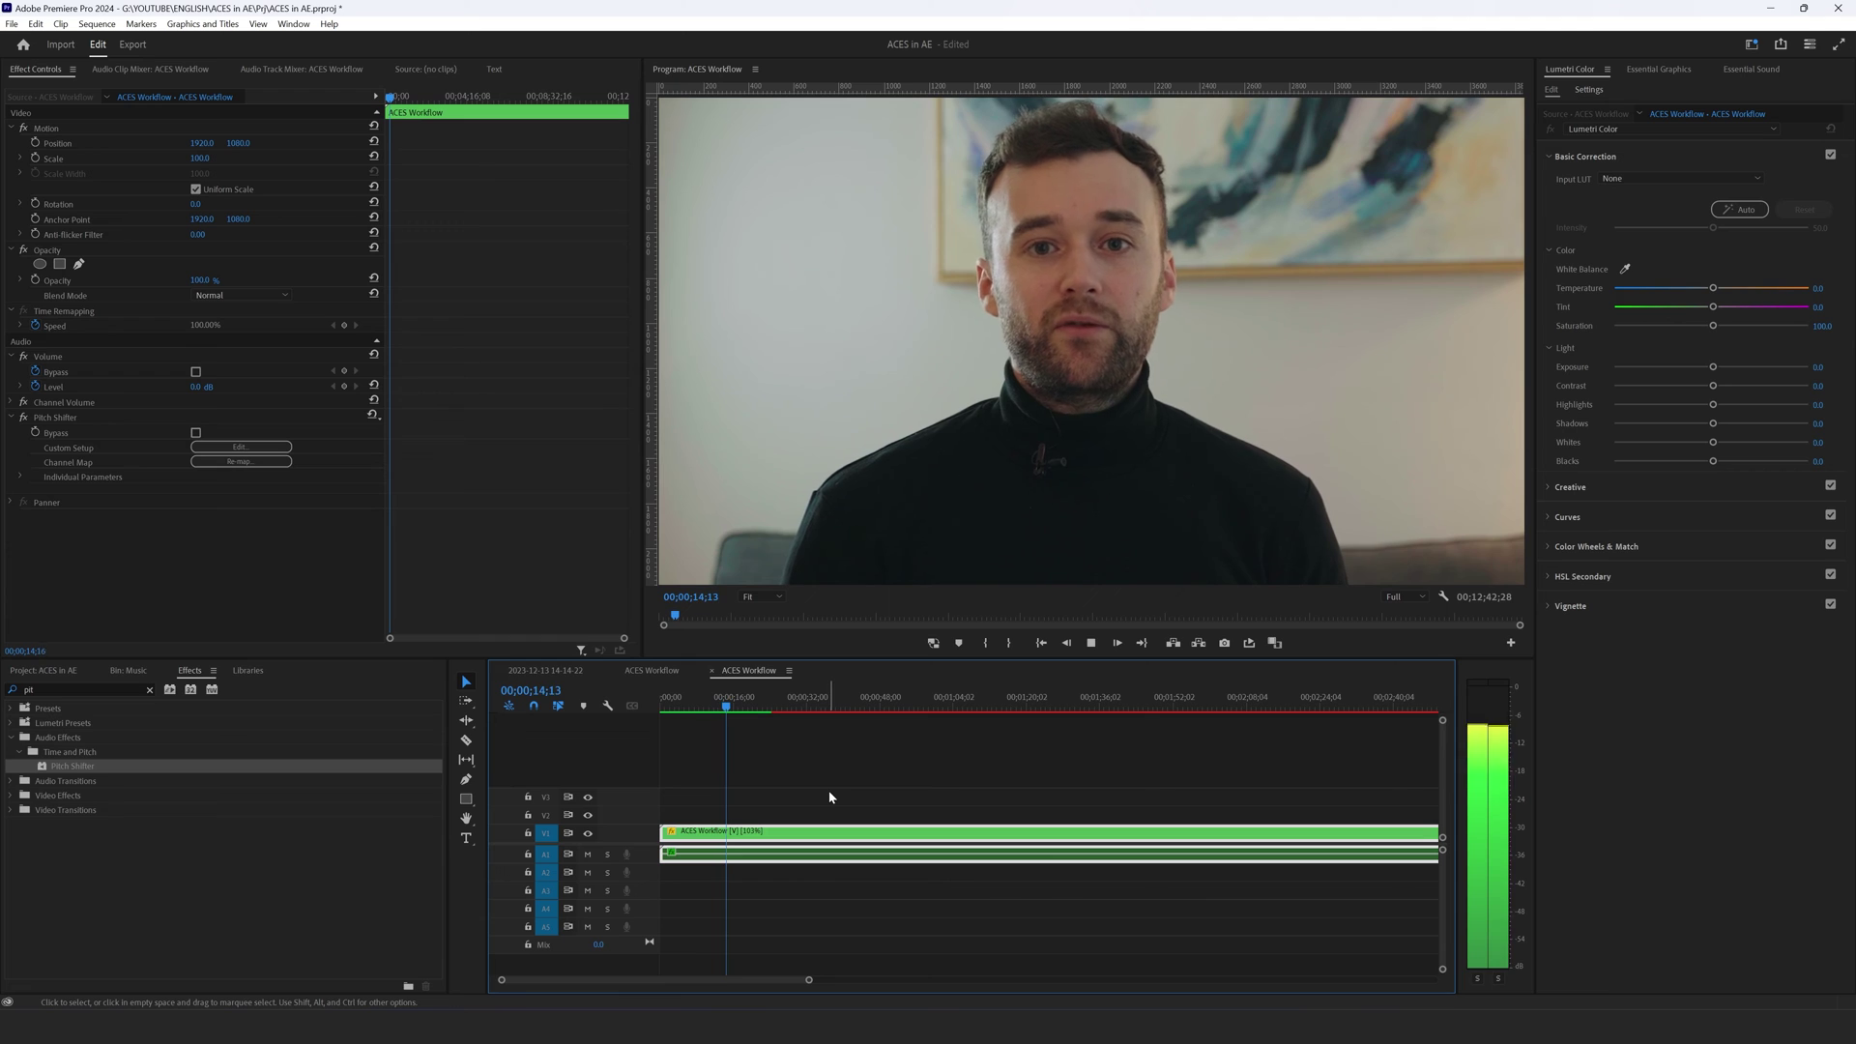
key("space")
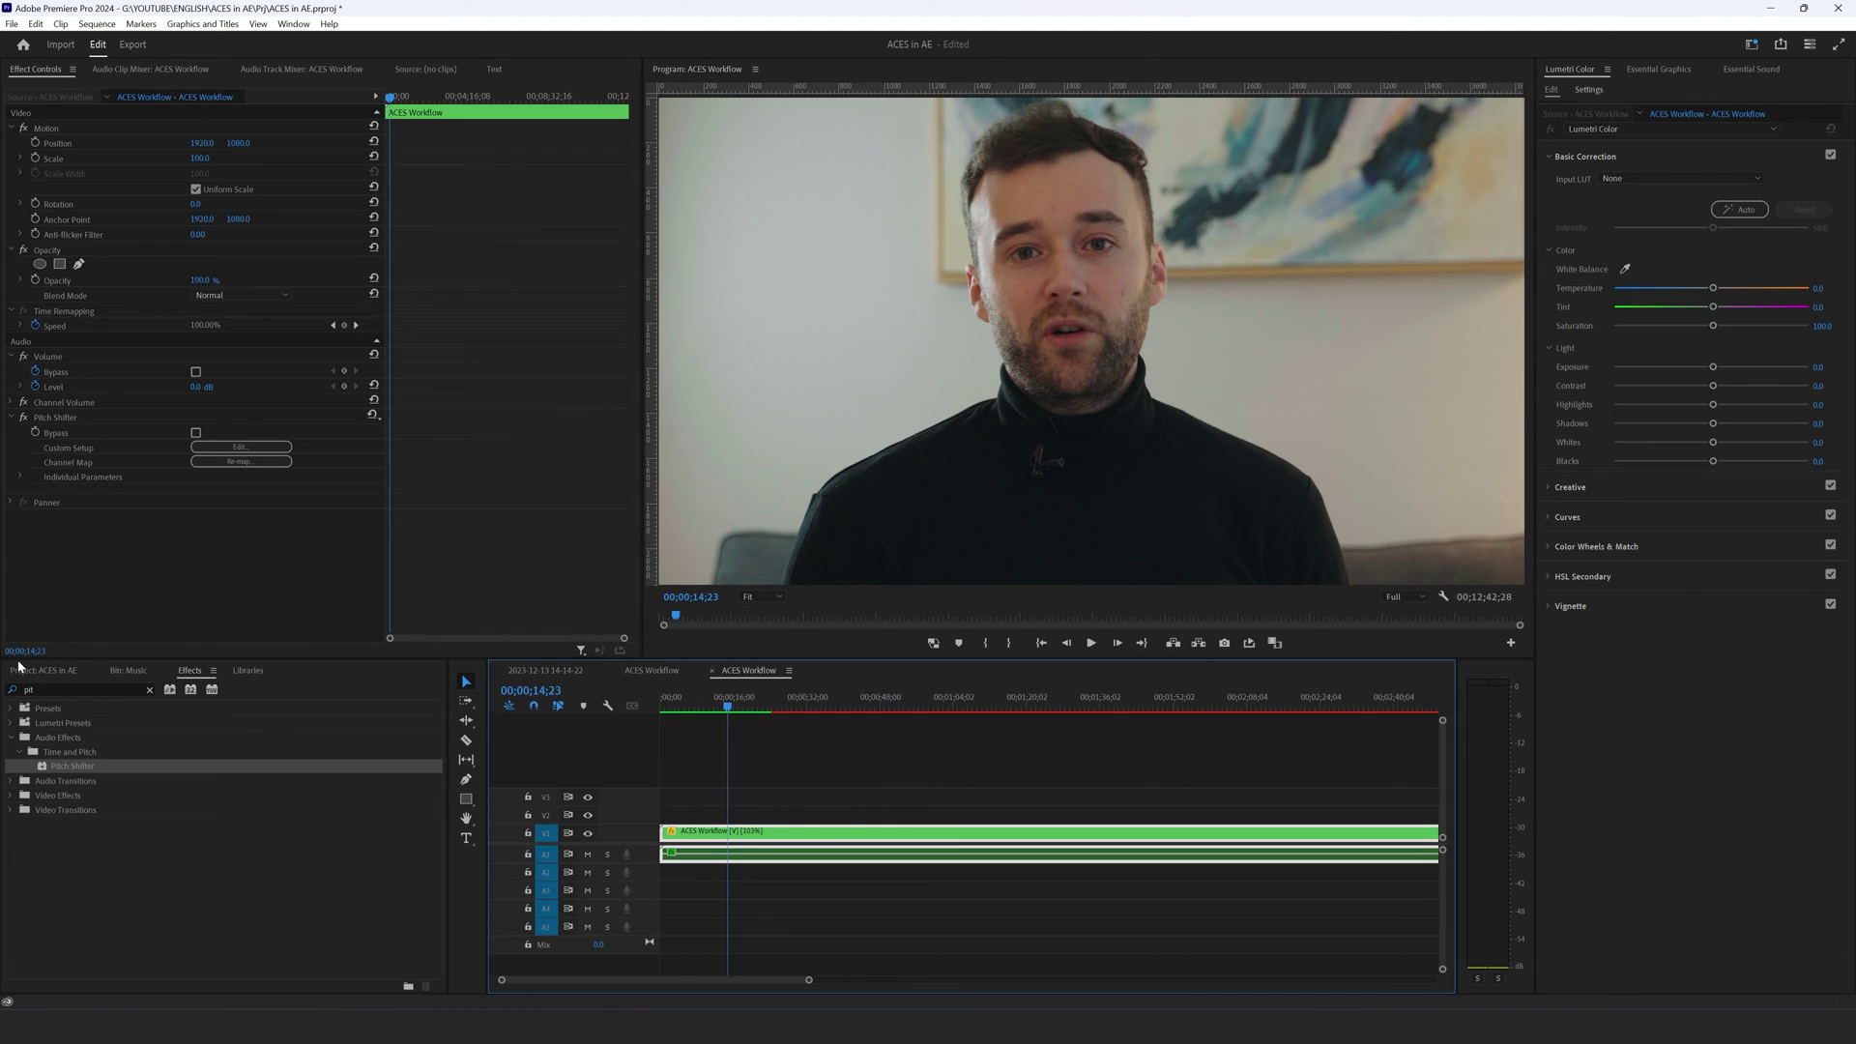
- Apply Fill Left with Right, found by searching 'fill', to the clip and play from the start
left_click(79, 689)
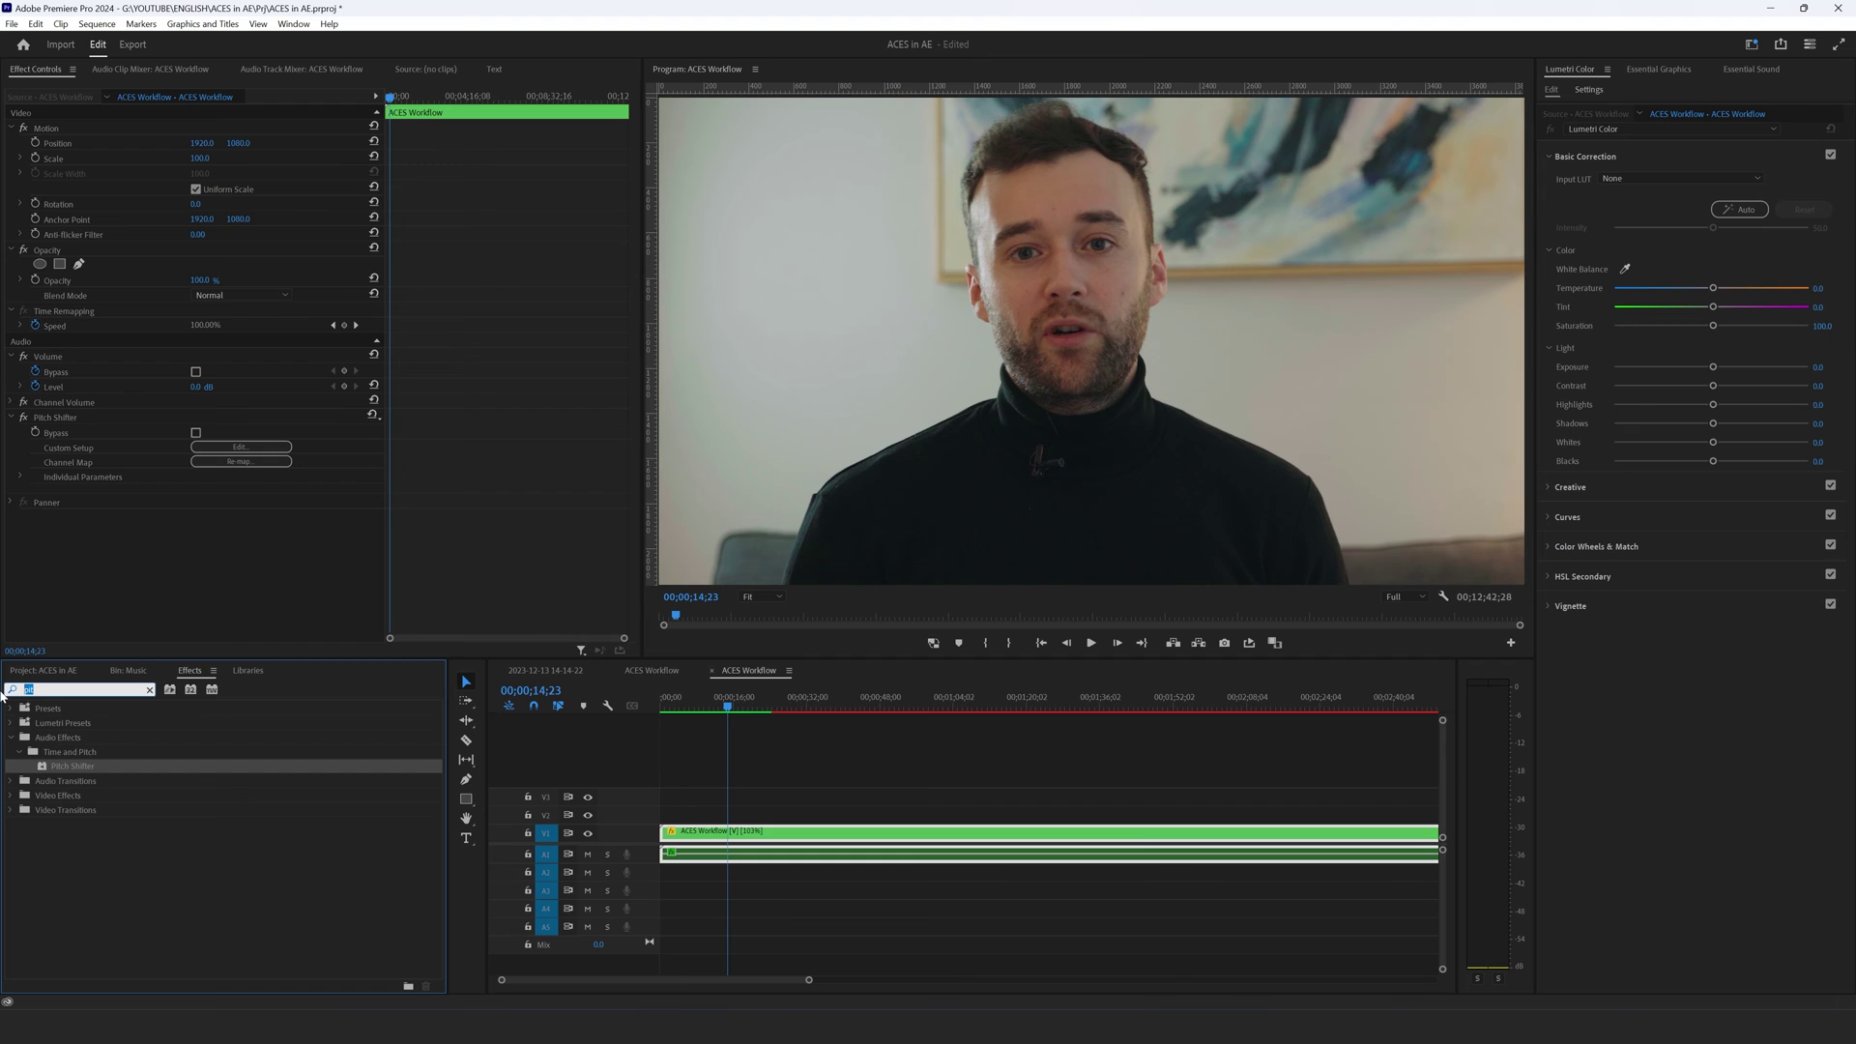
type("fill")
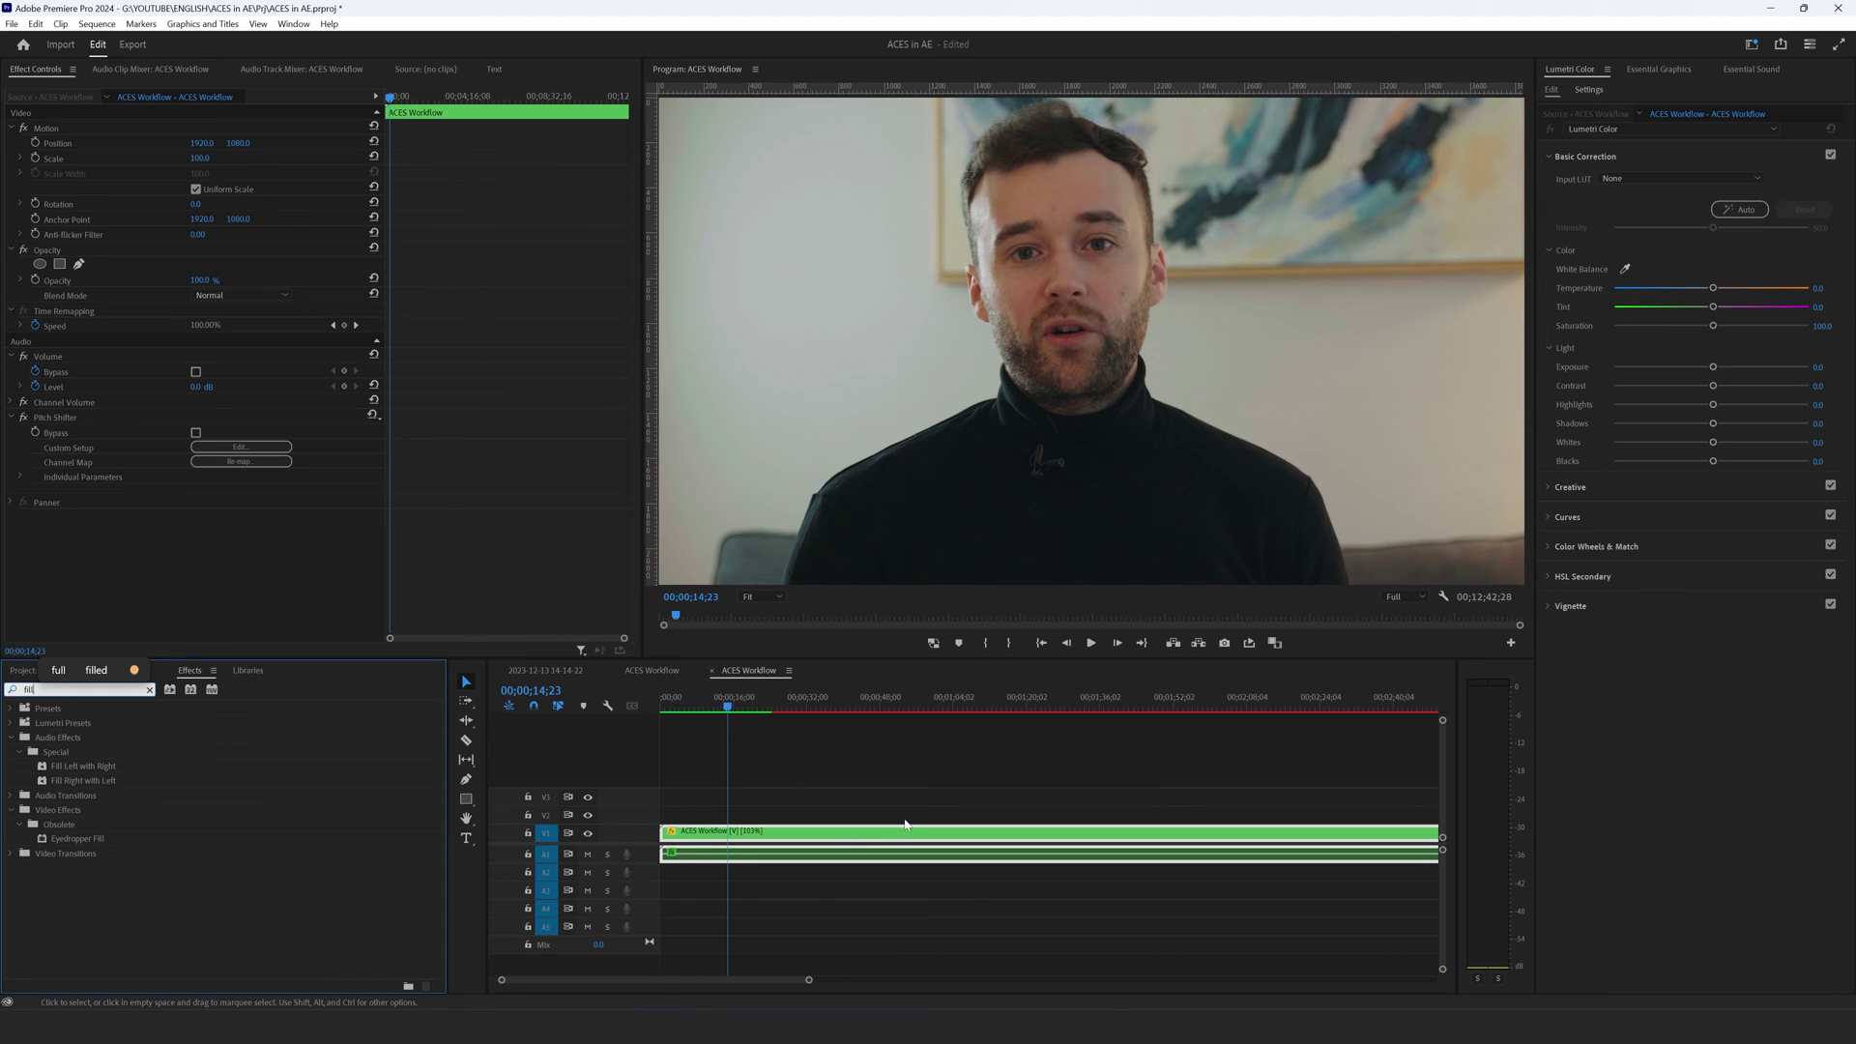
left_click(49, 770)
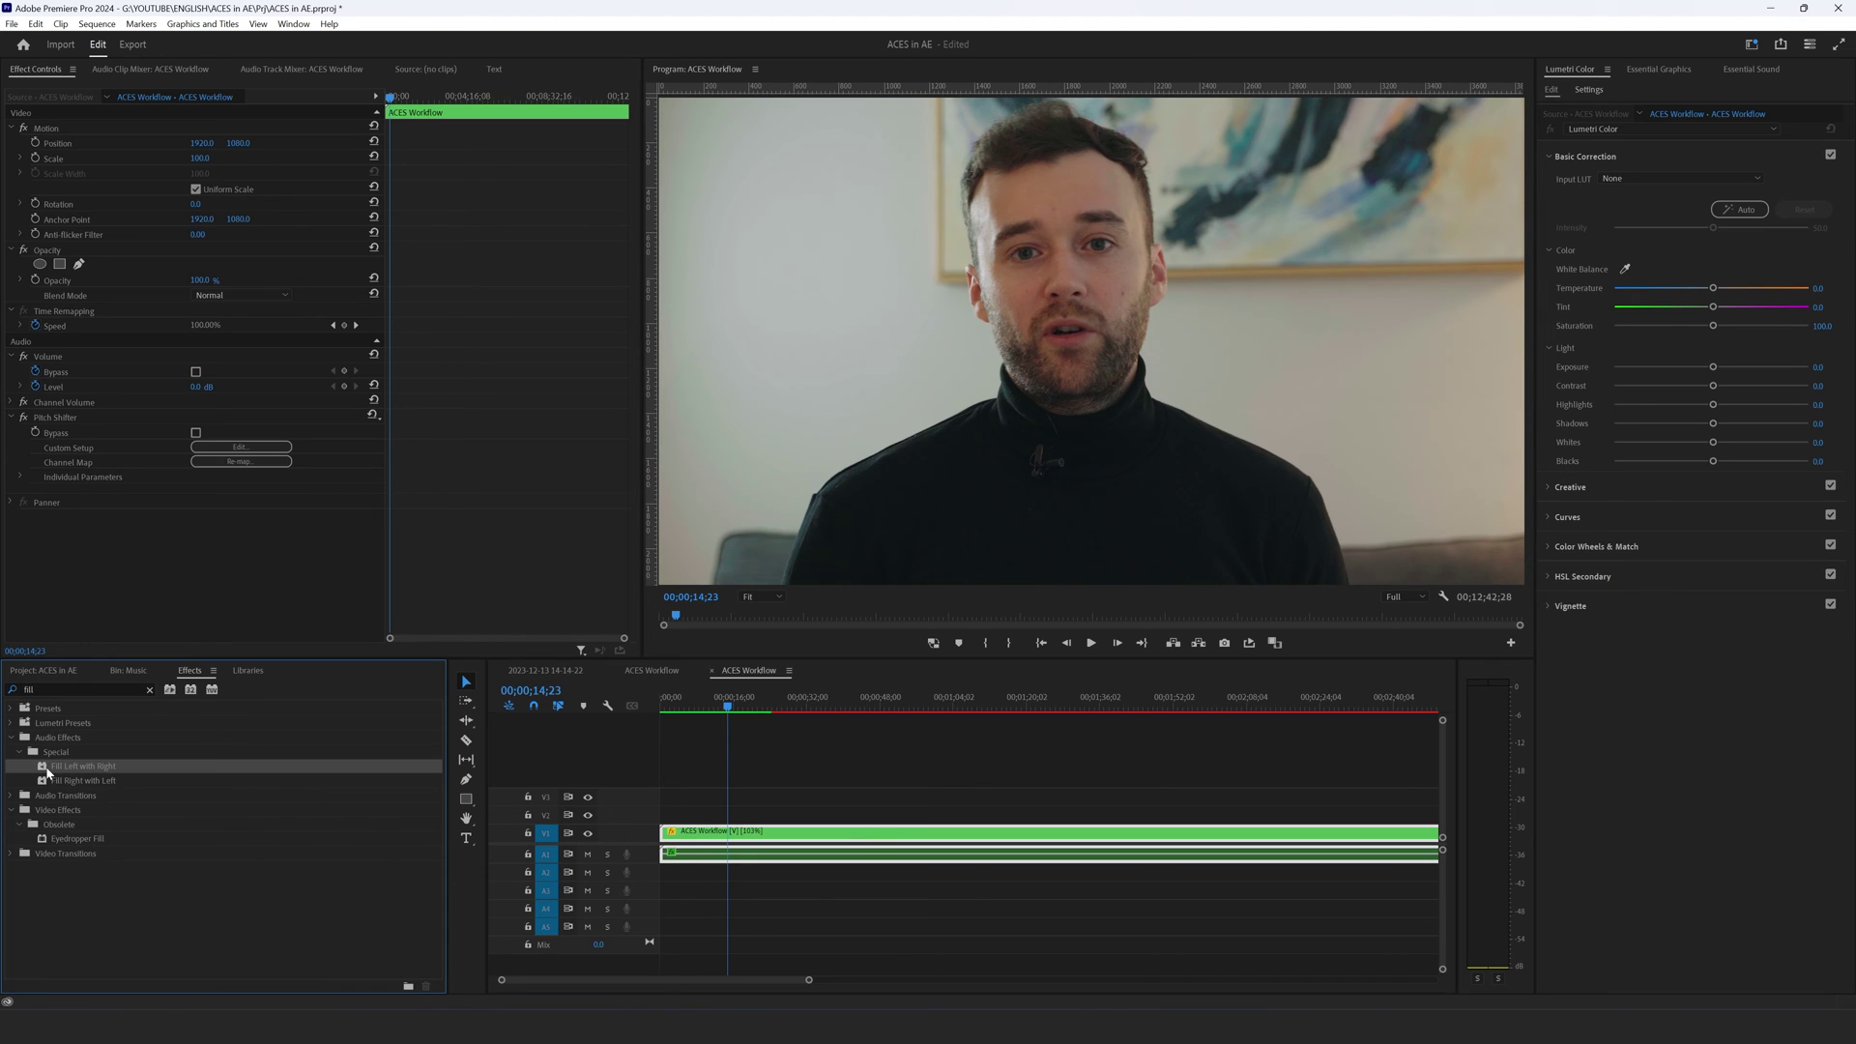
left_click_drag(69, 773, 667, 852)
key("Home")
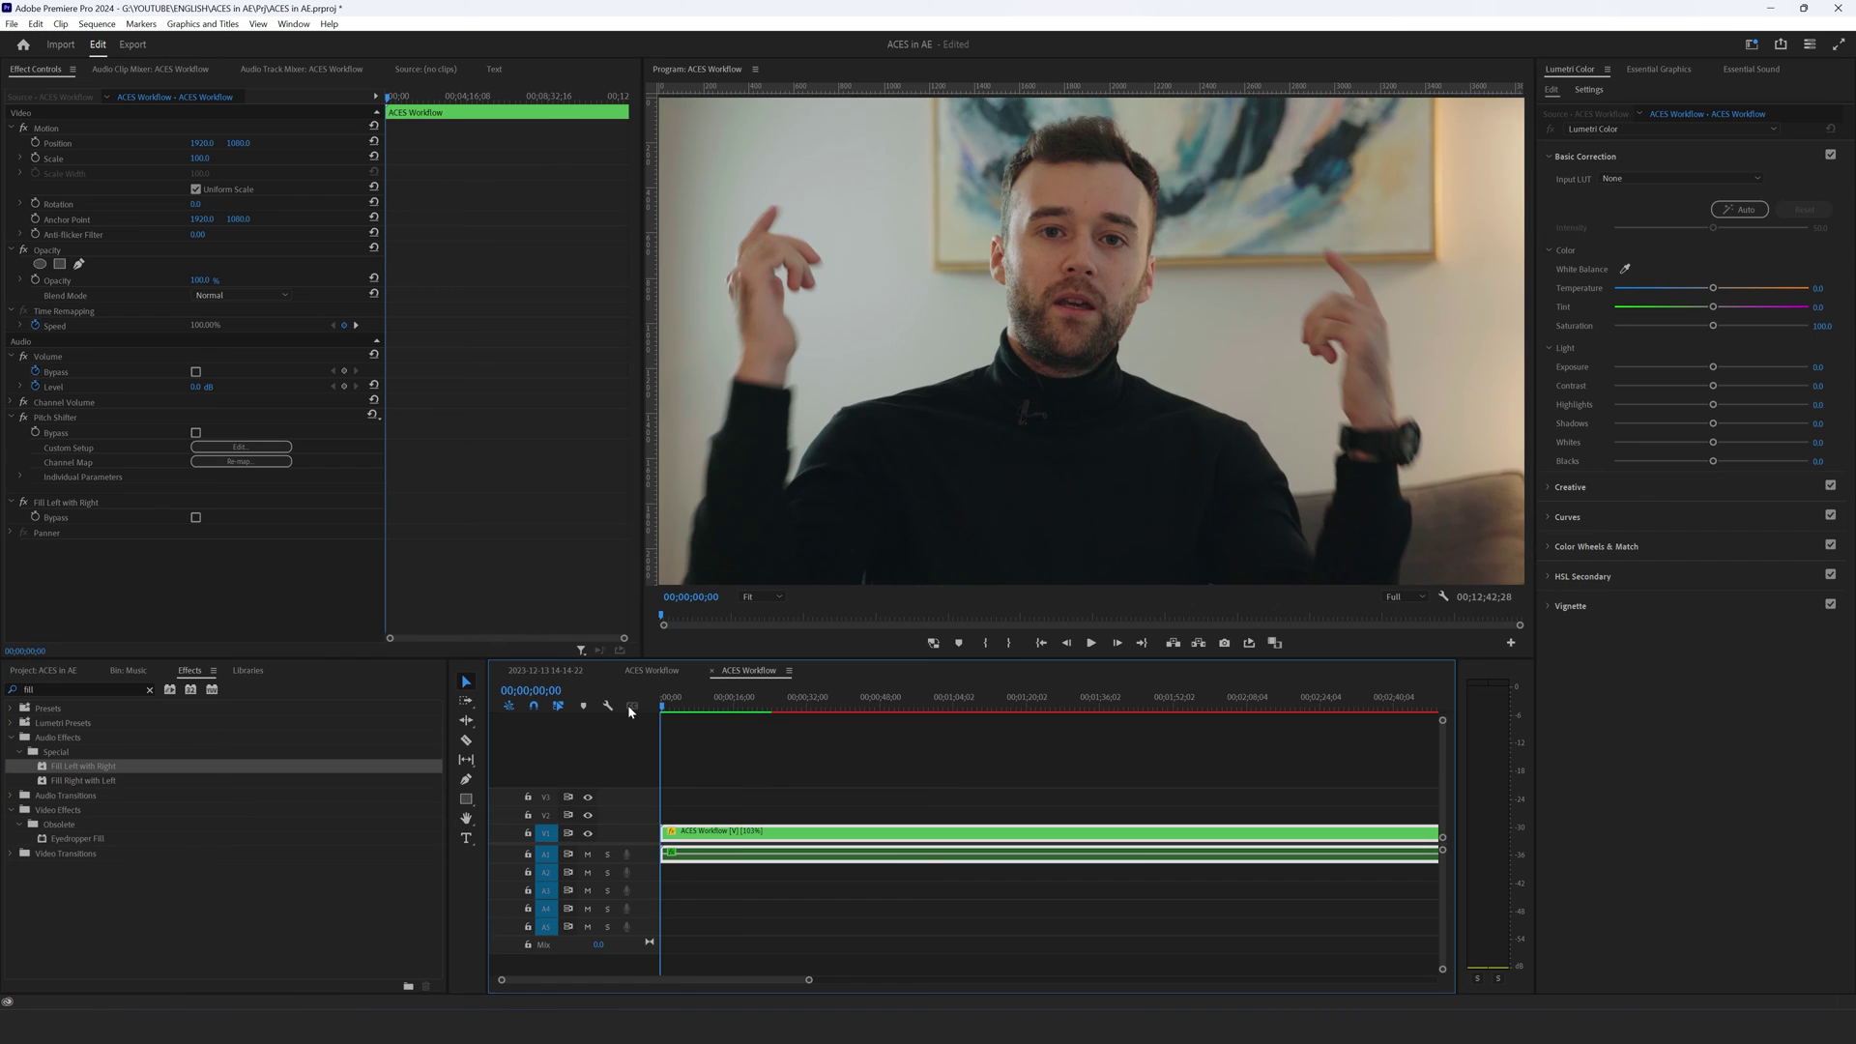
key("space")
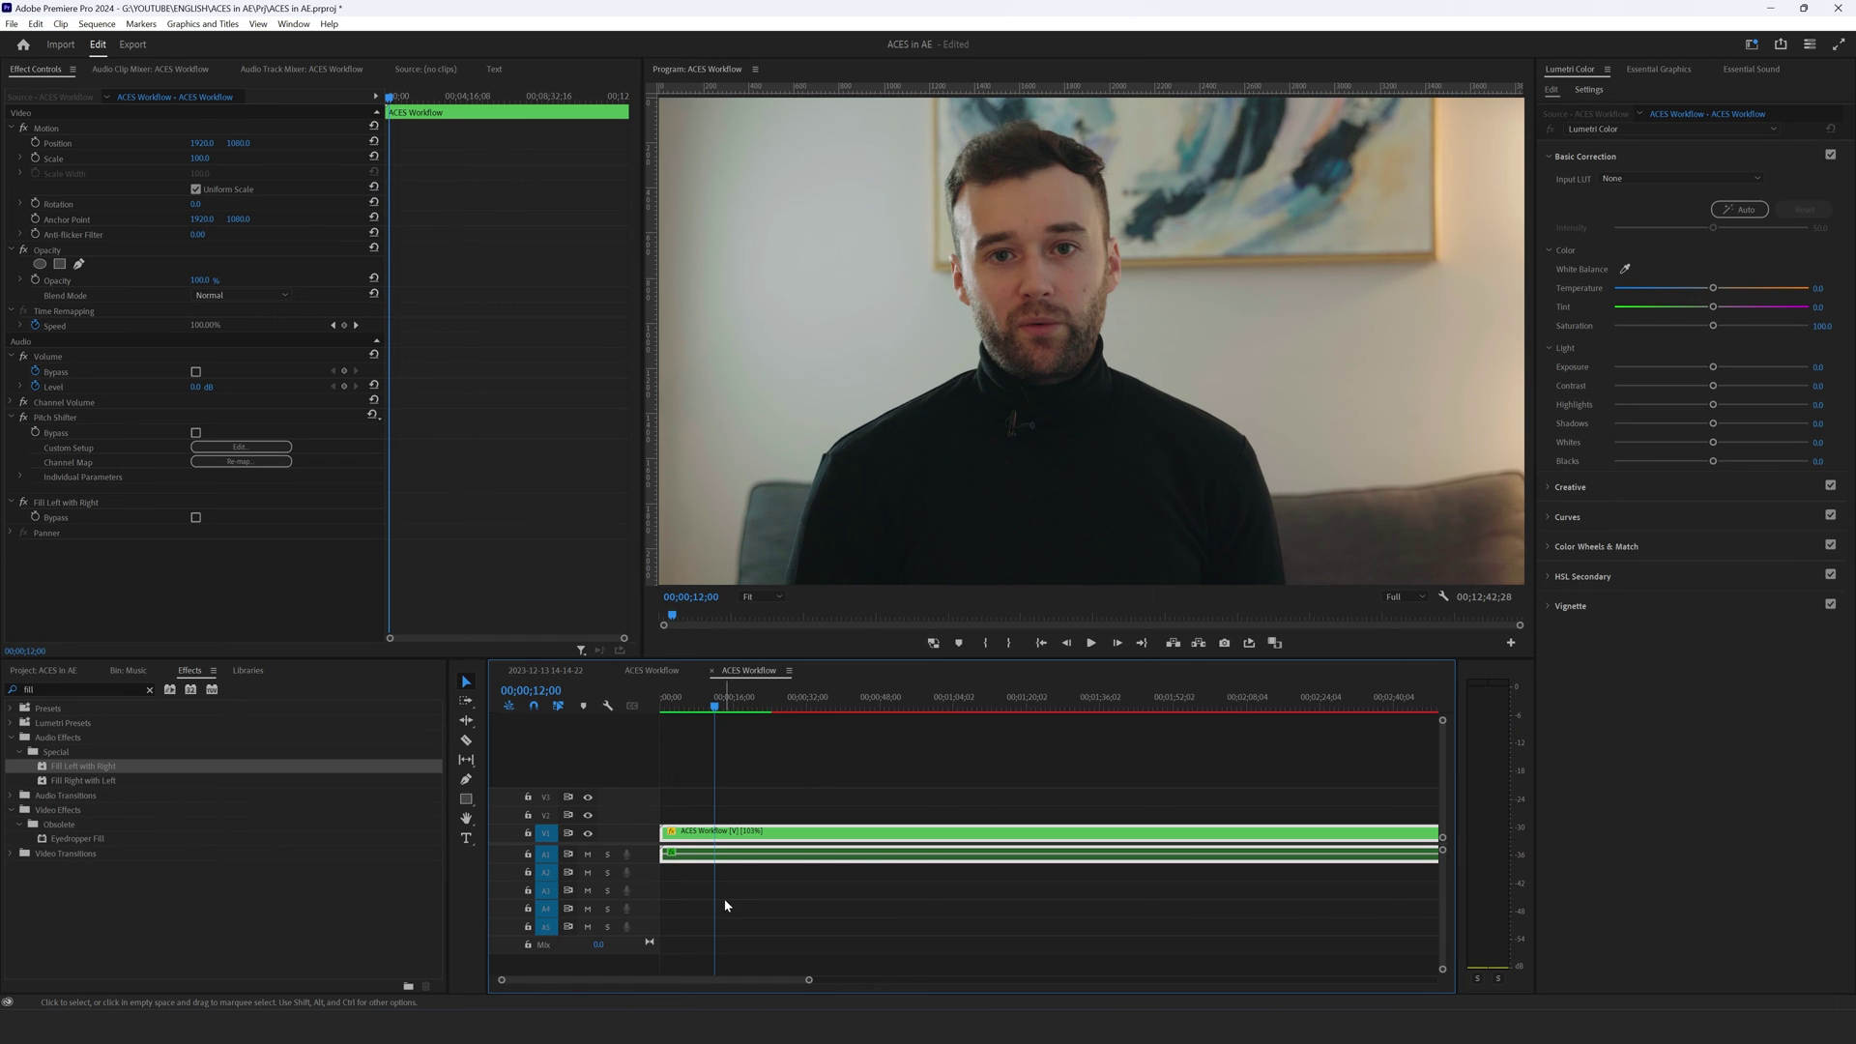
- Move Fill Left with Right above Pitch Shifter in Effect Controls and play back from the start
key("space")
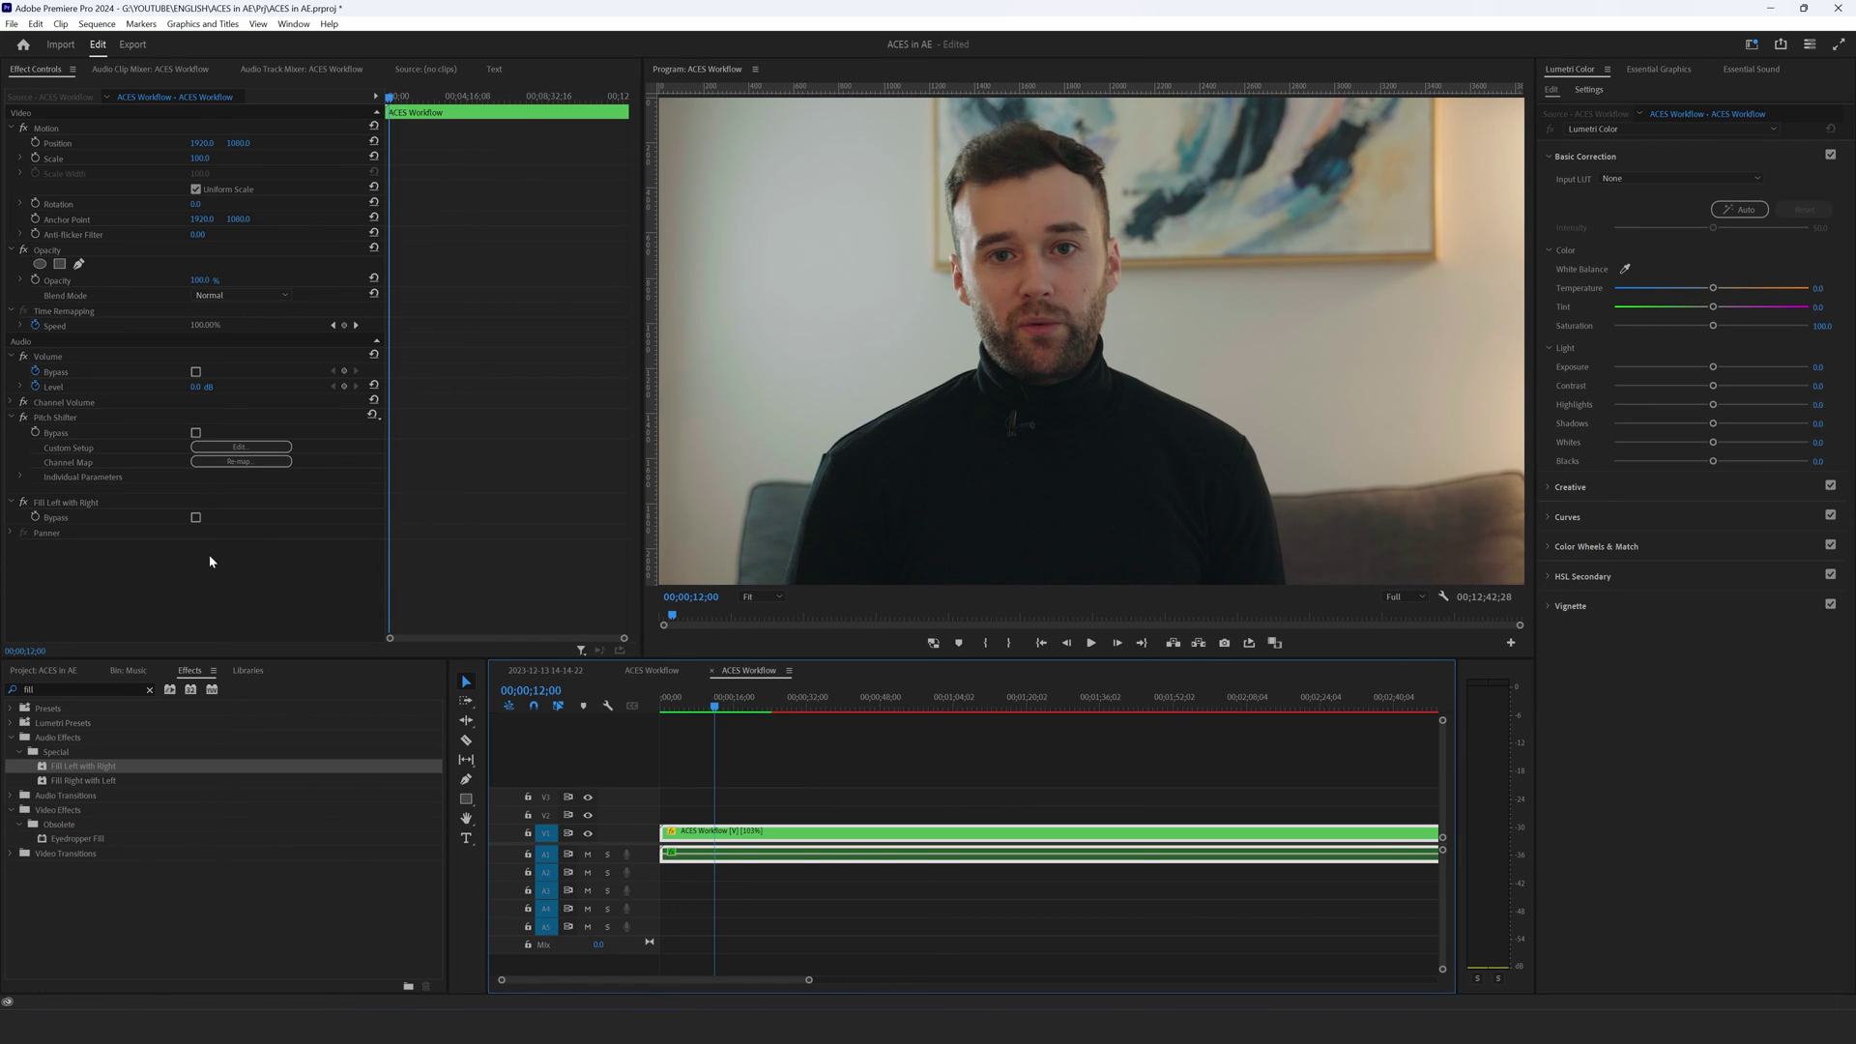
left_click_drag(67, 504, 67, 413)
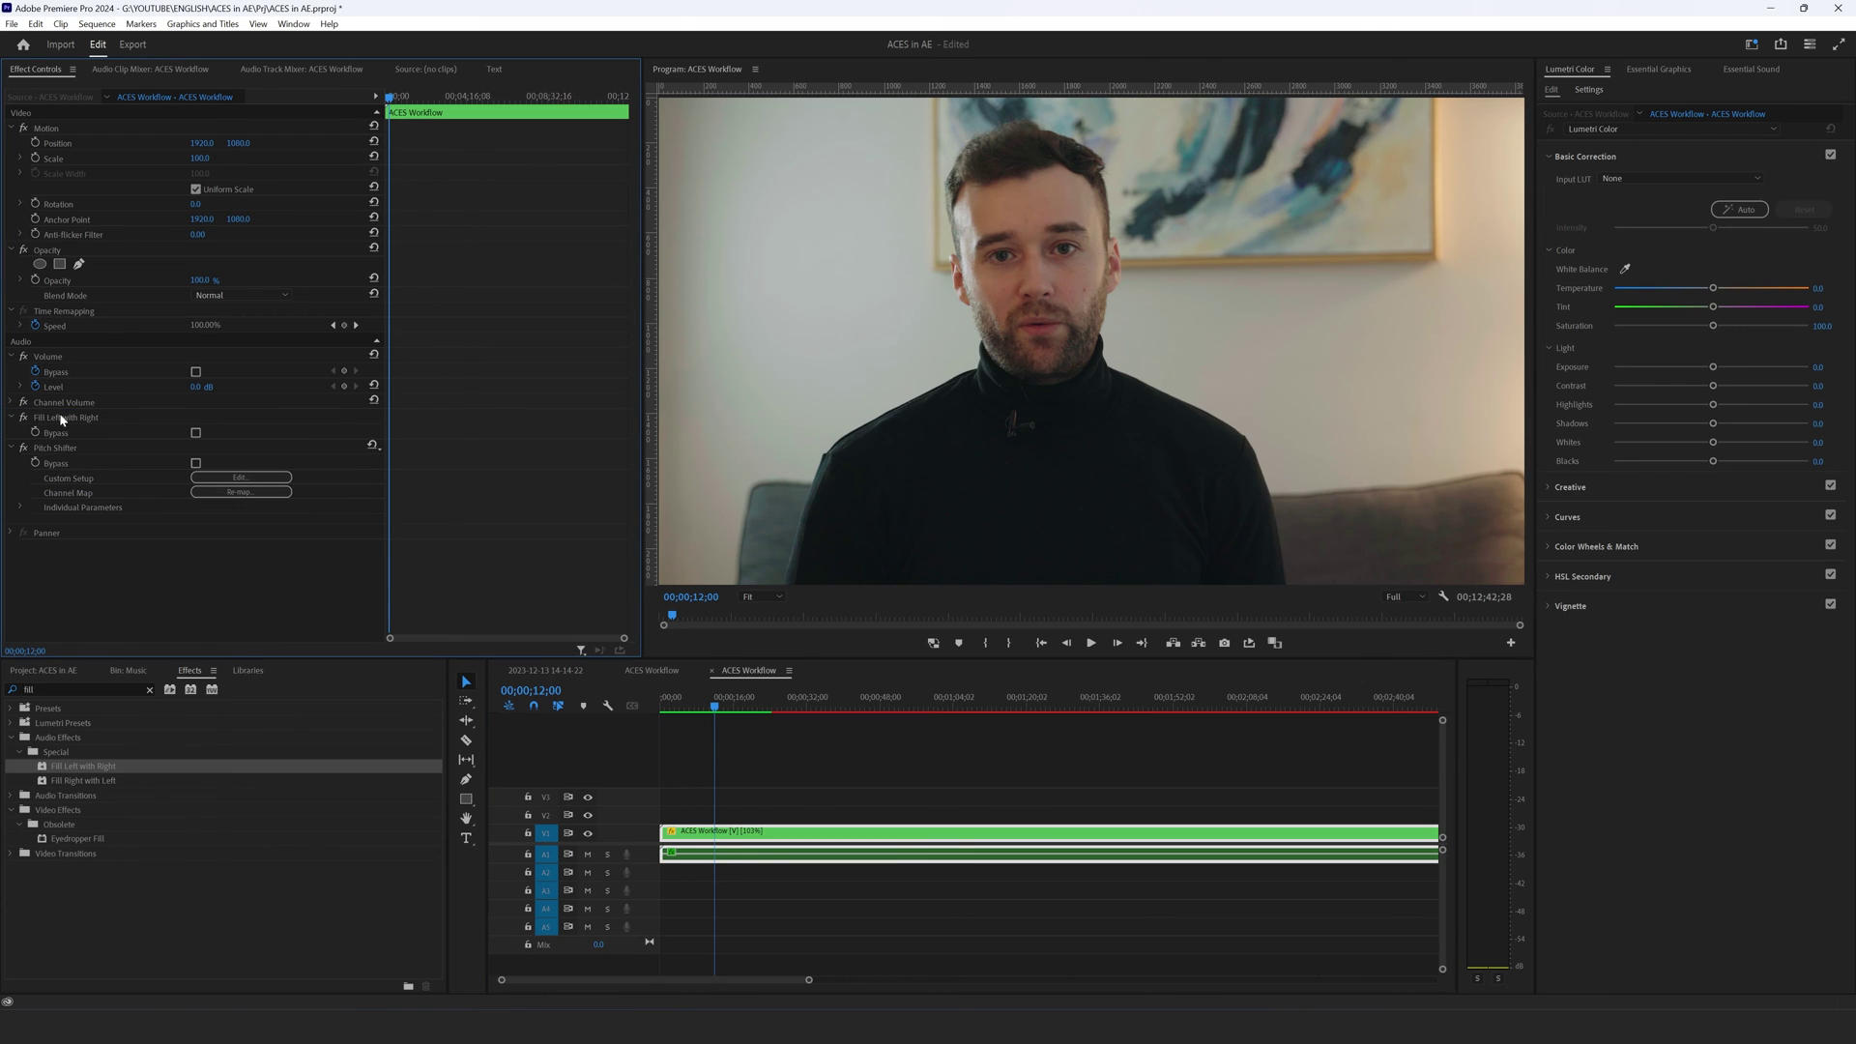
left_click(745, 727)
key("Home")
key("space")
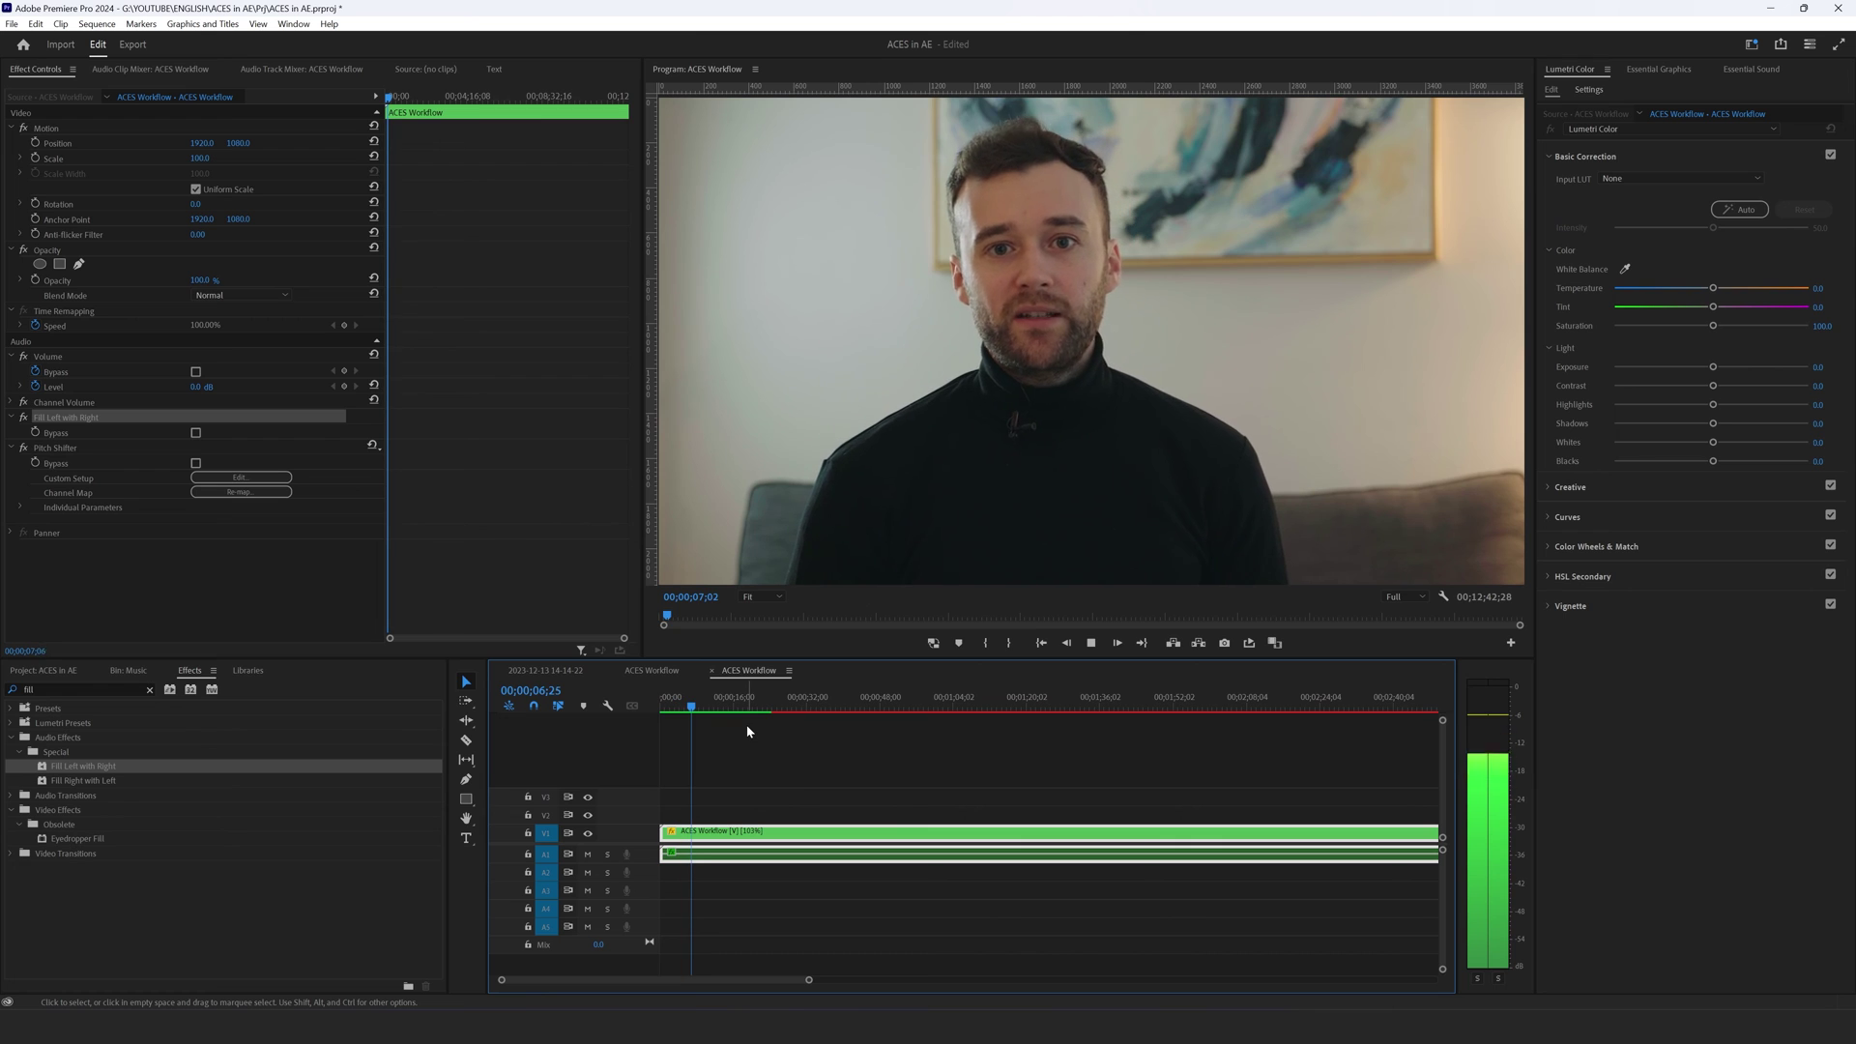
key("space")
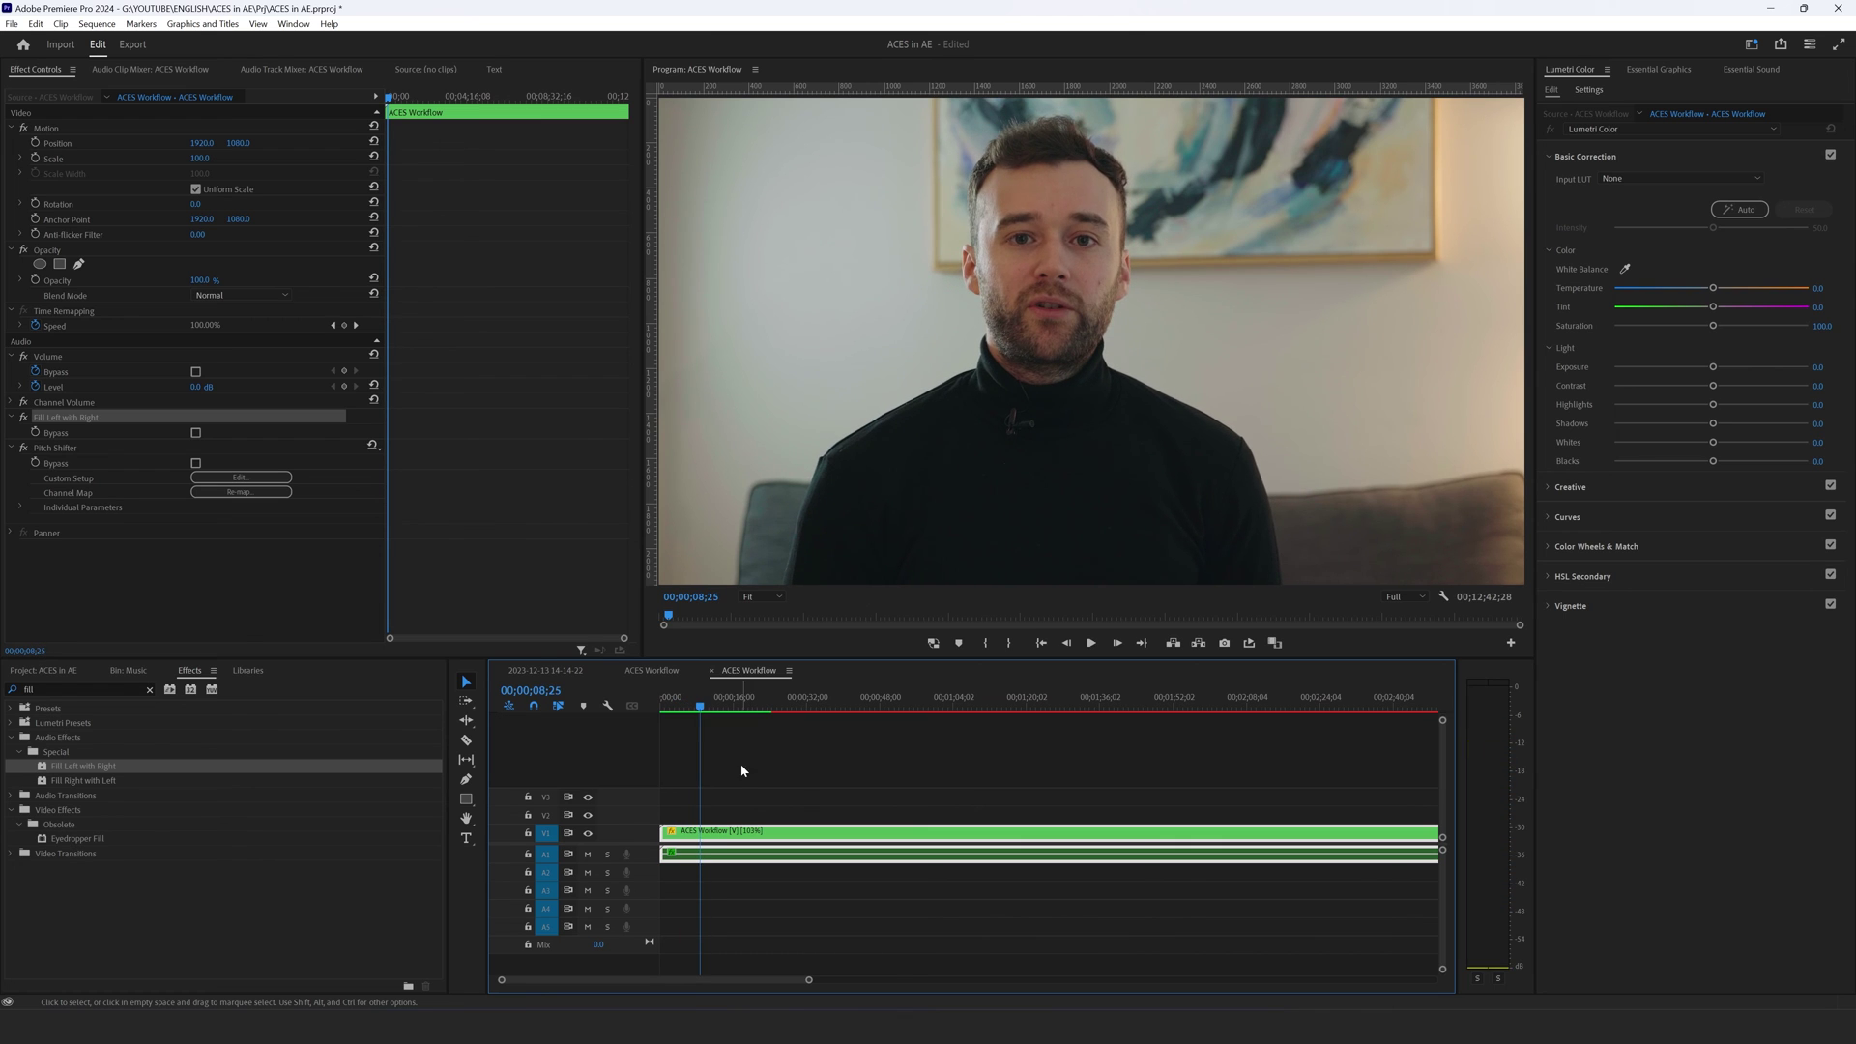